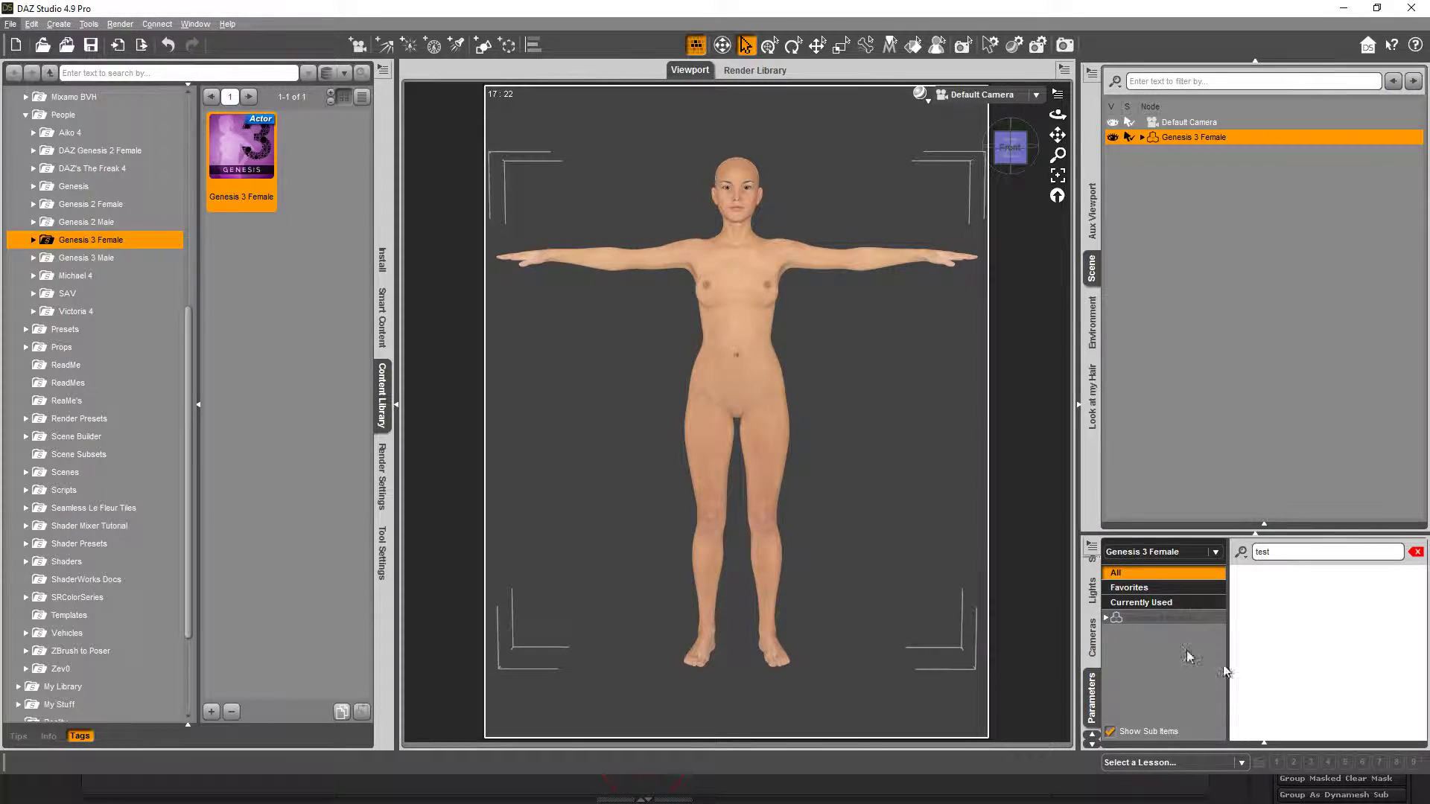
# Send the Genesis 3 Female figure to ZBrush, exporting at current resolution and with deformations.
pyautogui.click(11, 24)
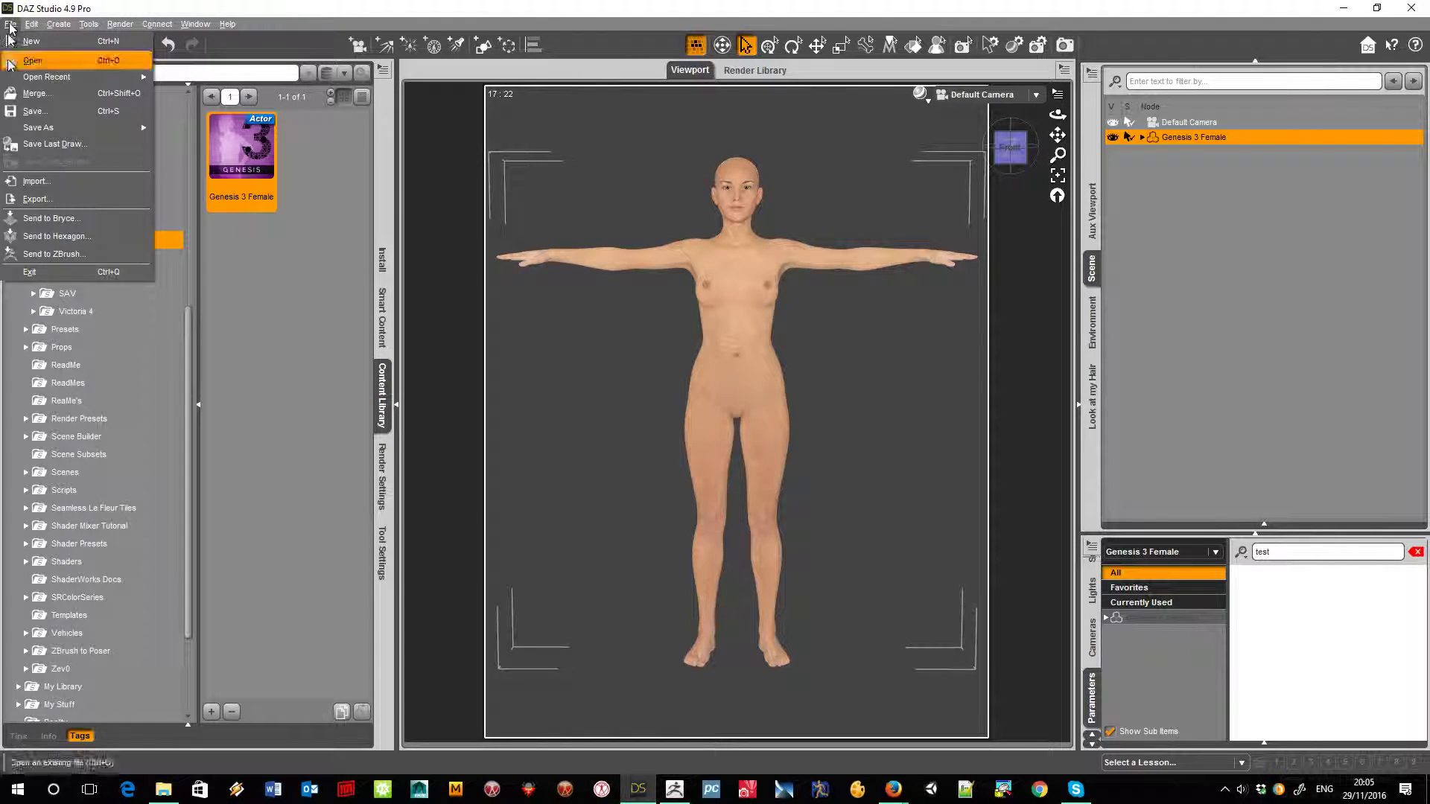
pyautogui.click(41, 254)
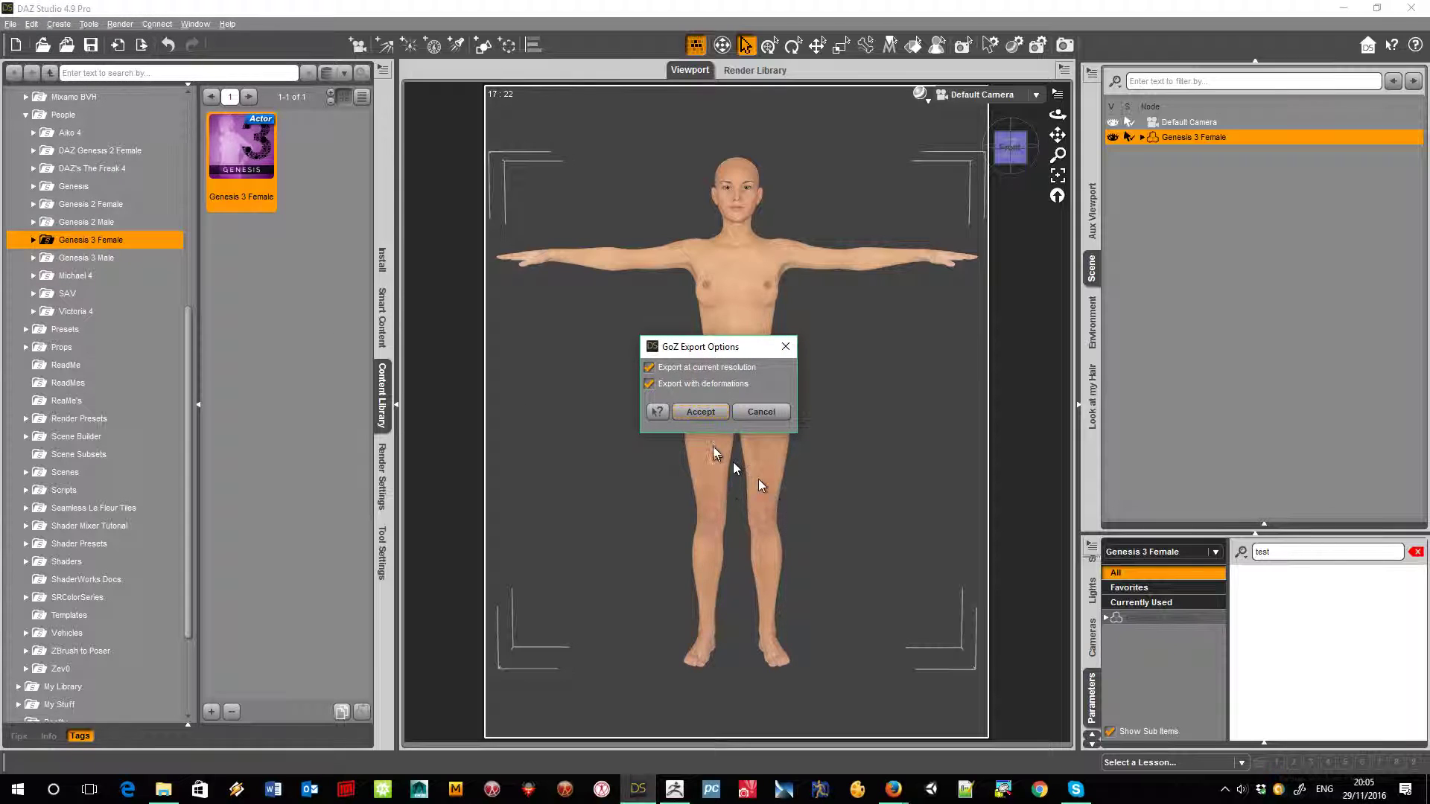
pyautogui.click(700, 413)
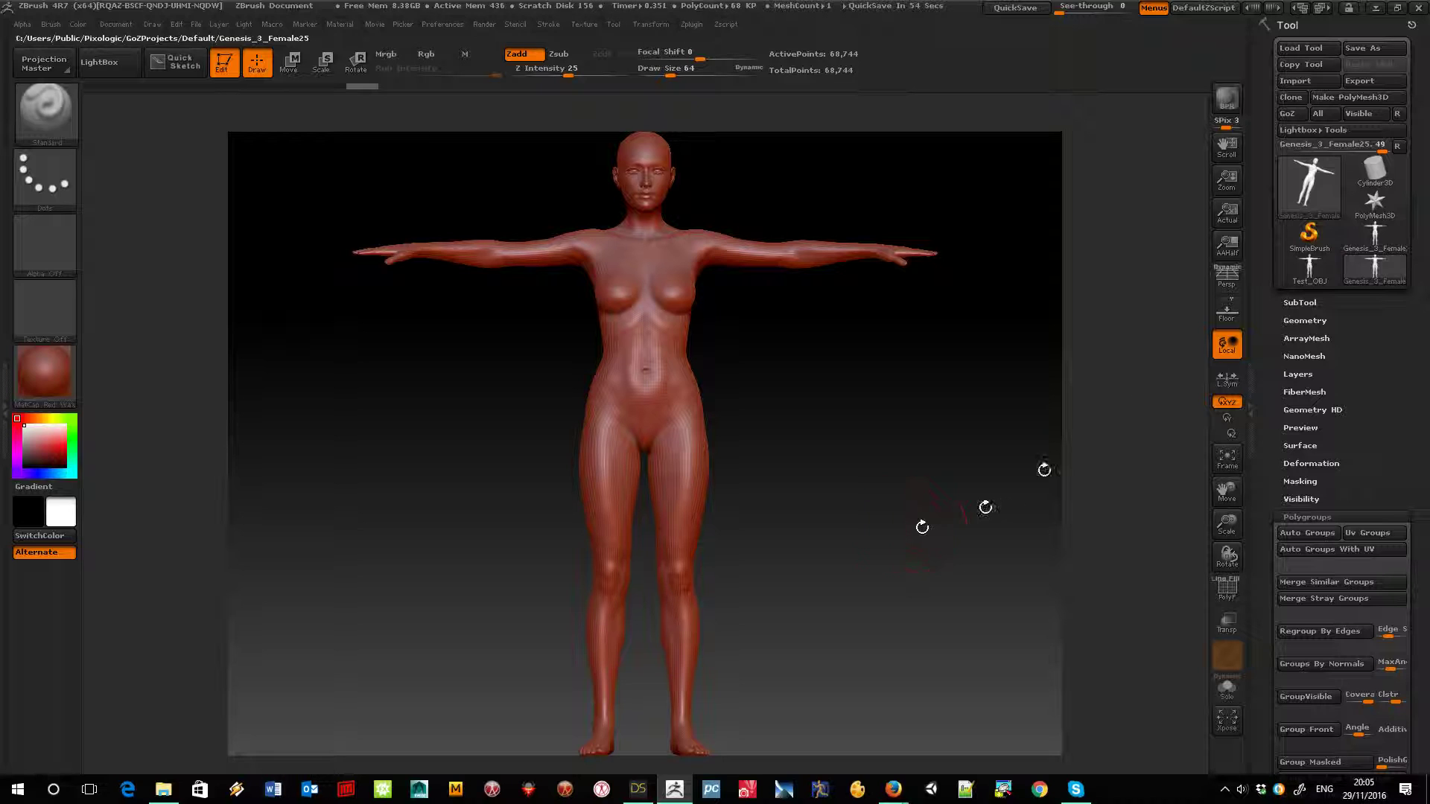
# Send the mesh back to DAZ Studio with GoZ, updating the figure's geometry with a new morph named Test_ZB.
pyautogui.click(1290, 116)
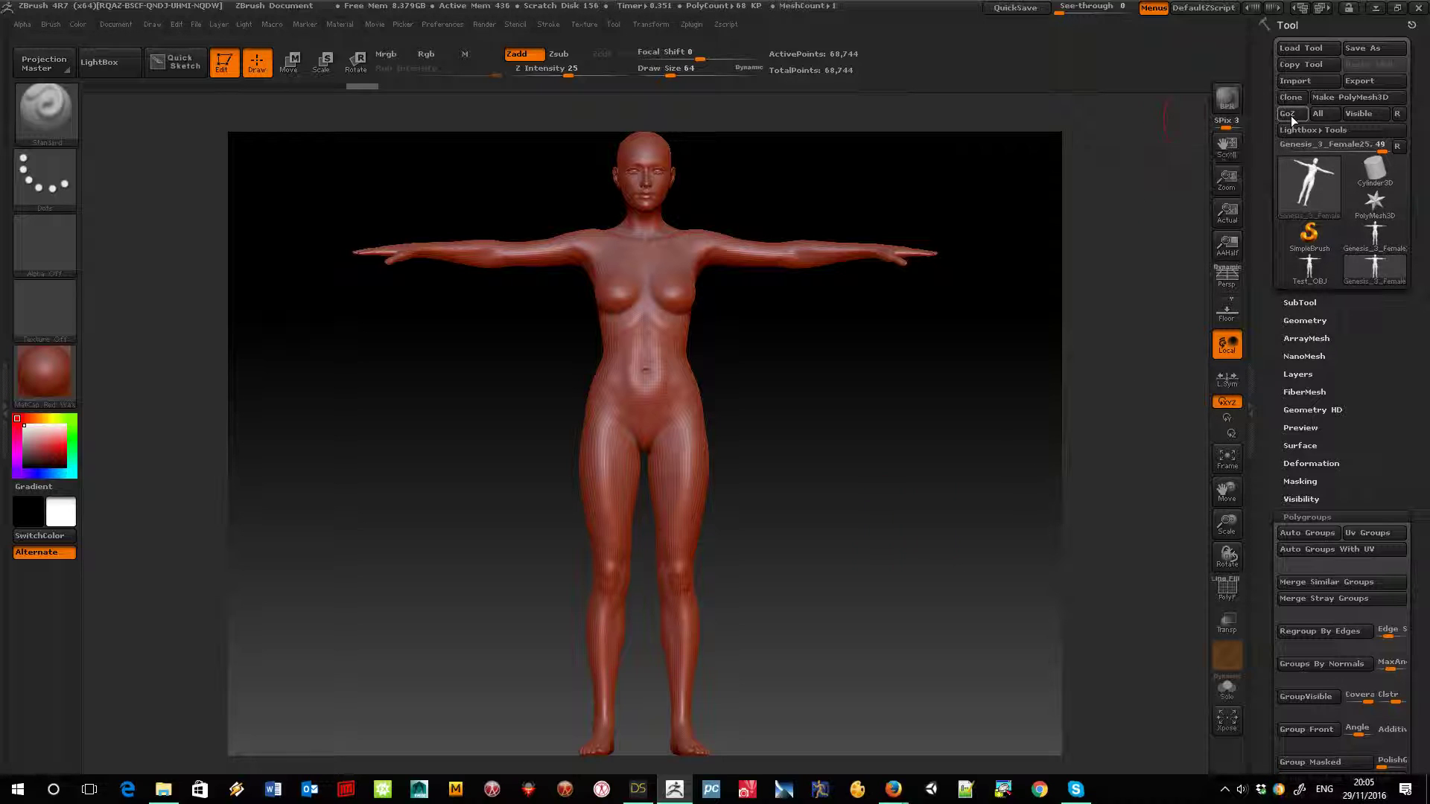
pyautogui.doubleClick(781, 357)
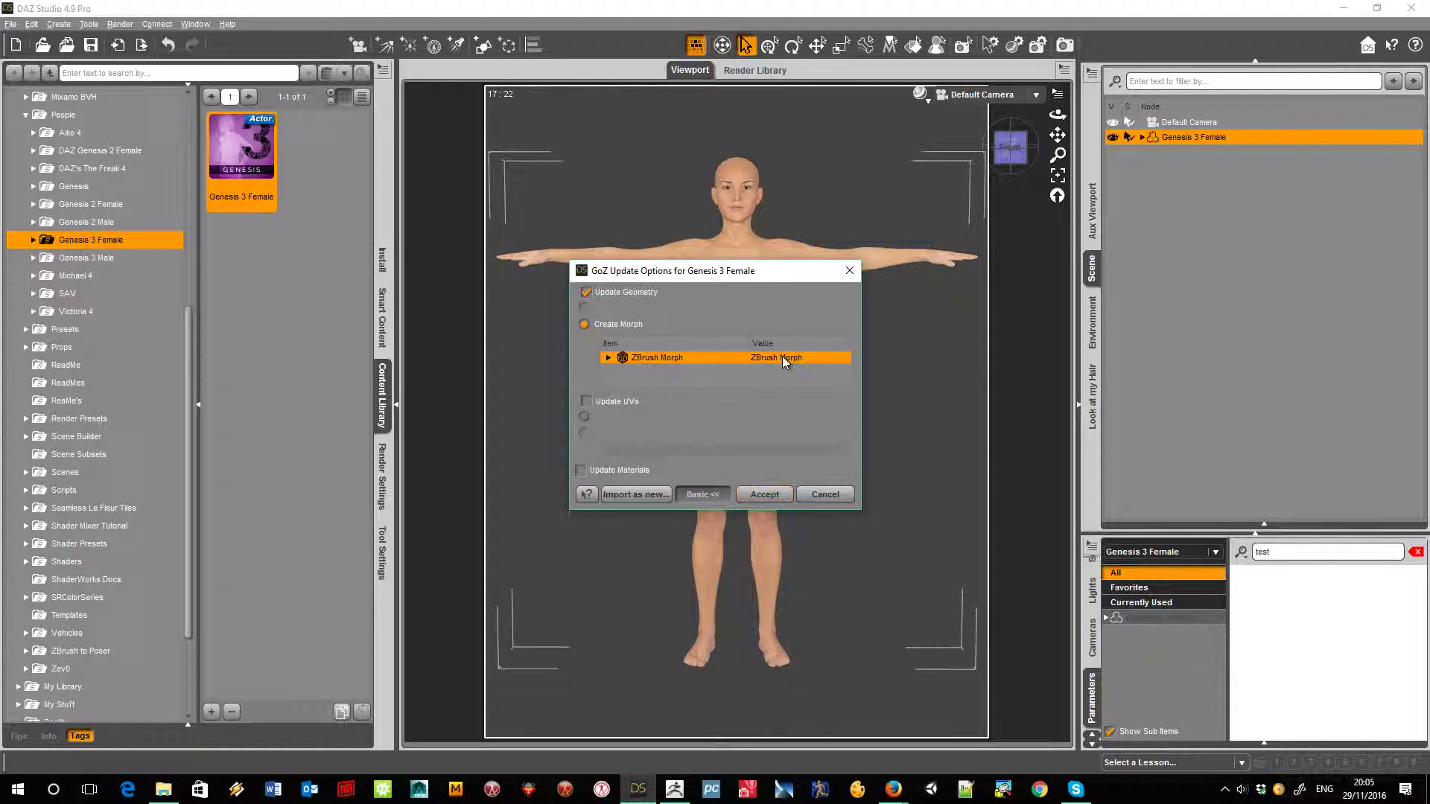
pyautogui.click(782, 370)
pyautogui.click(783, 370)
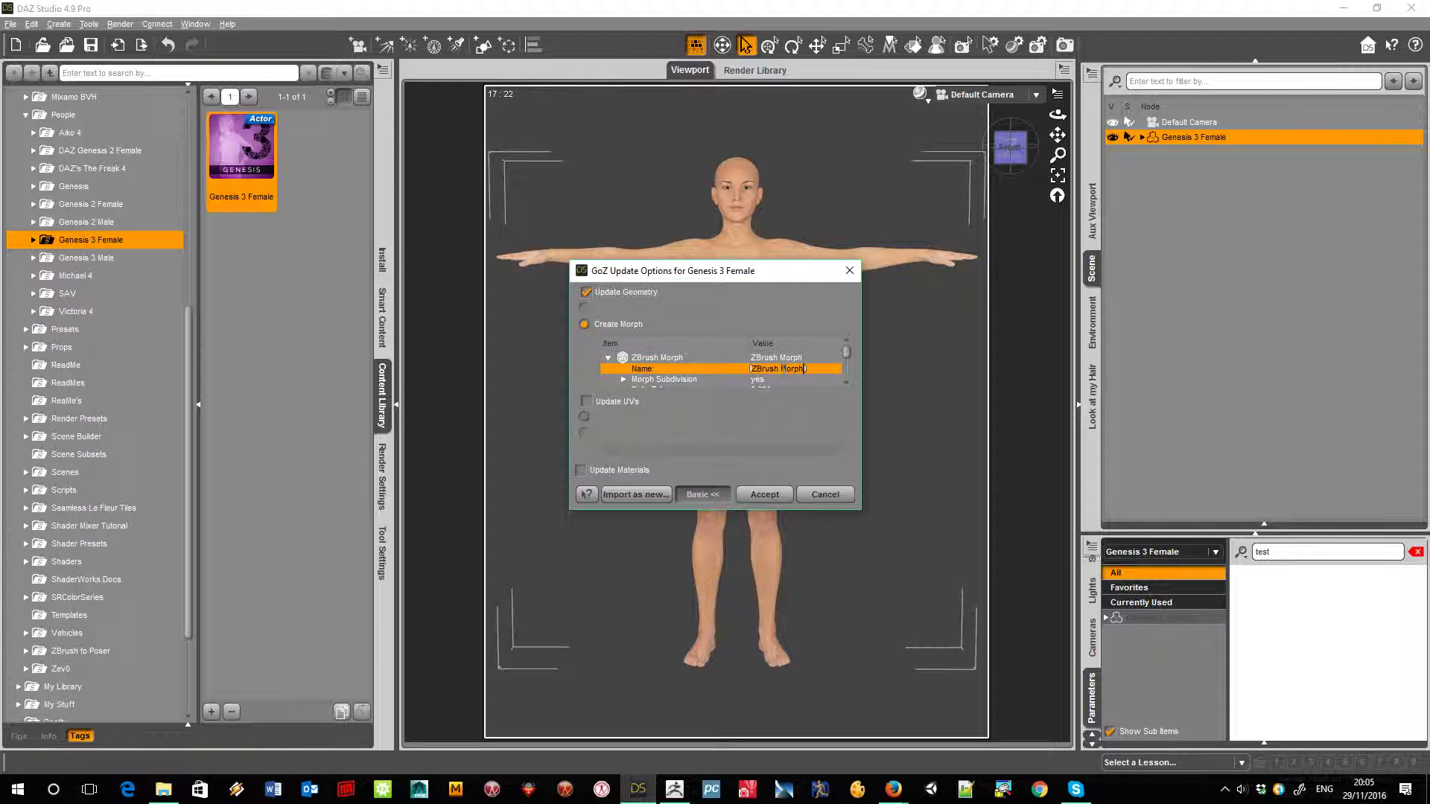
pyautogui.write('Test_ZB')
pyautogui.click(764, 493)
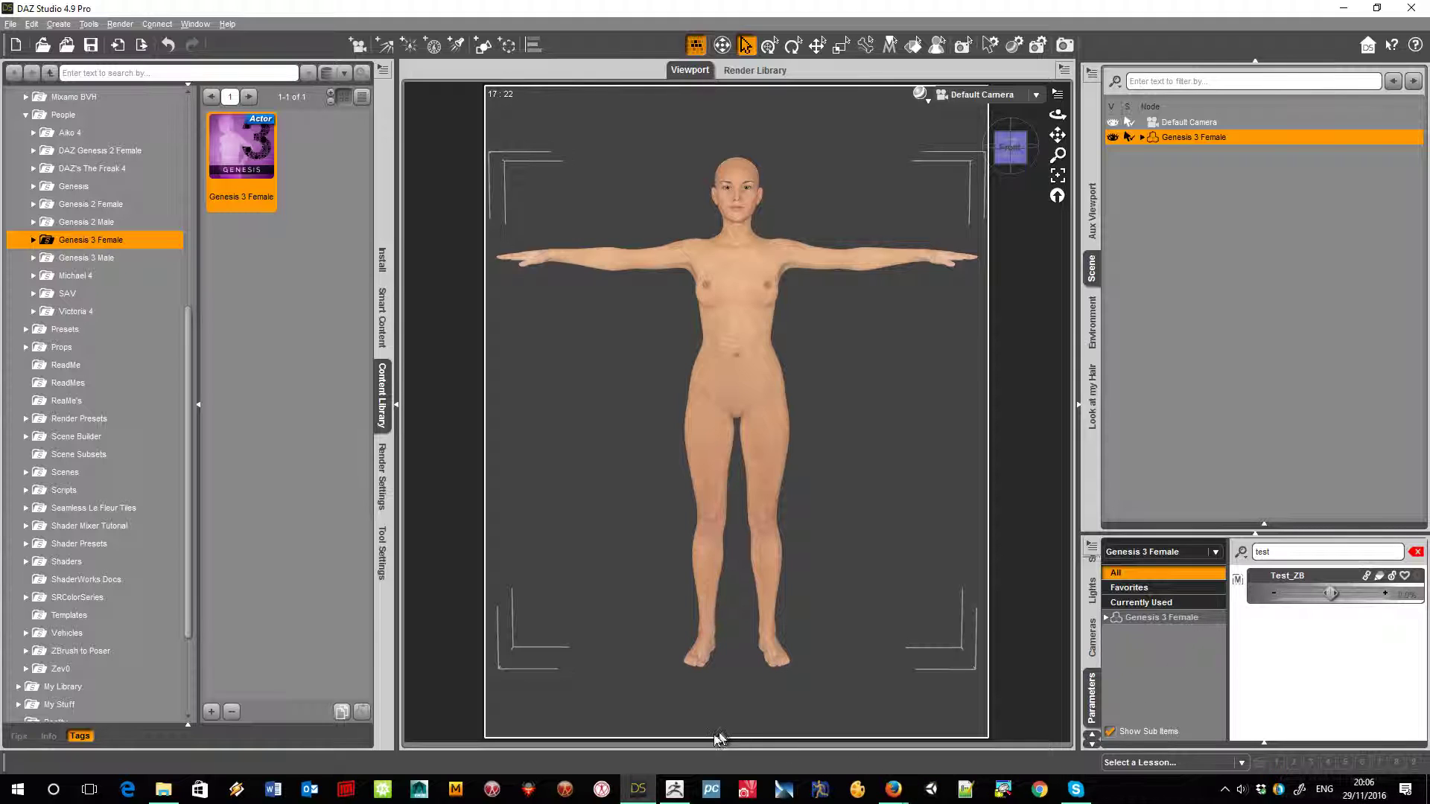
# Switch to ZBrush and export the figure mesh to the Desktop, overwriting Test_OBJ.OBJ.
pyautogui.click(676, 791)
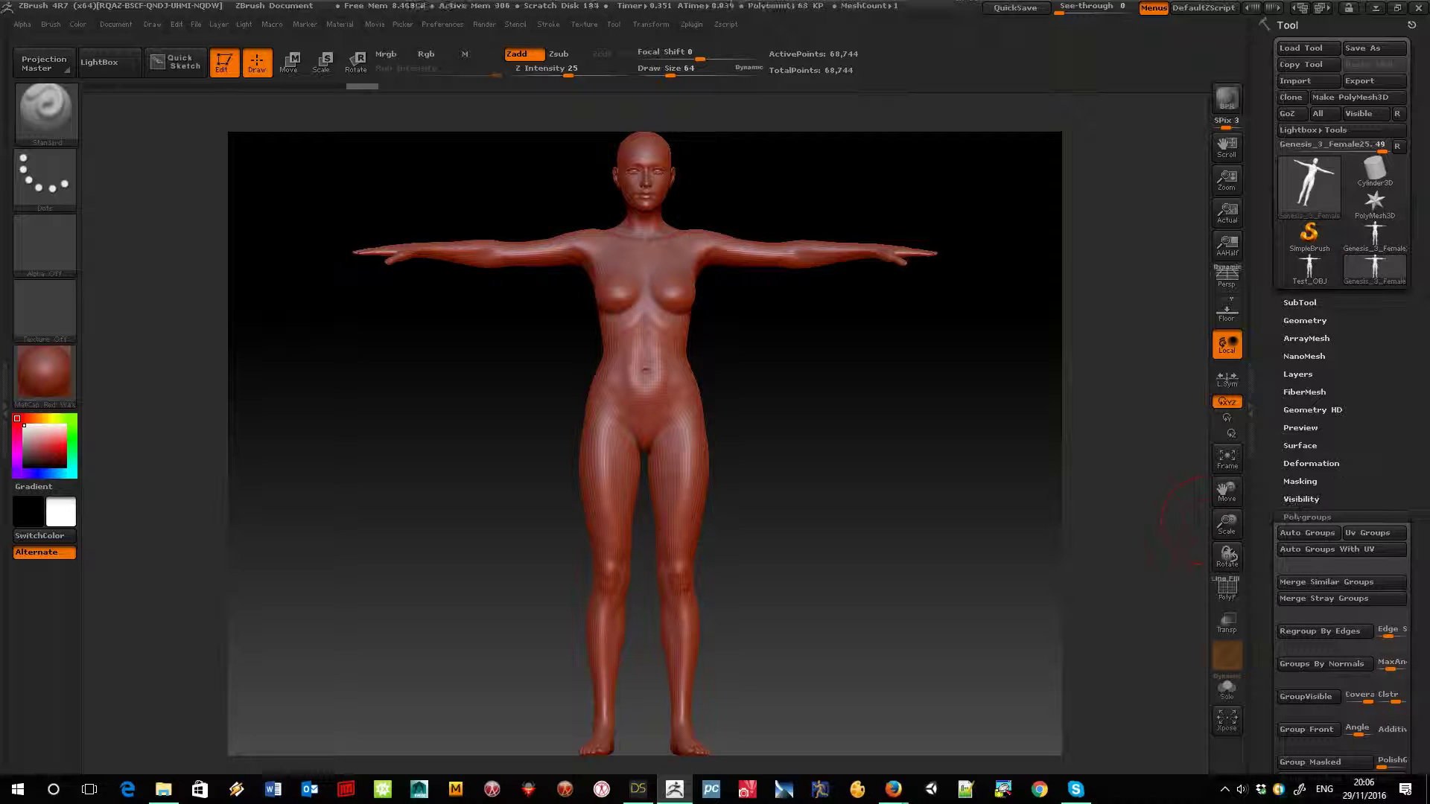
pyautogui.click(1358, 85)
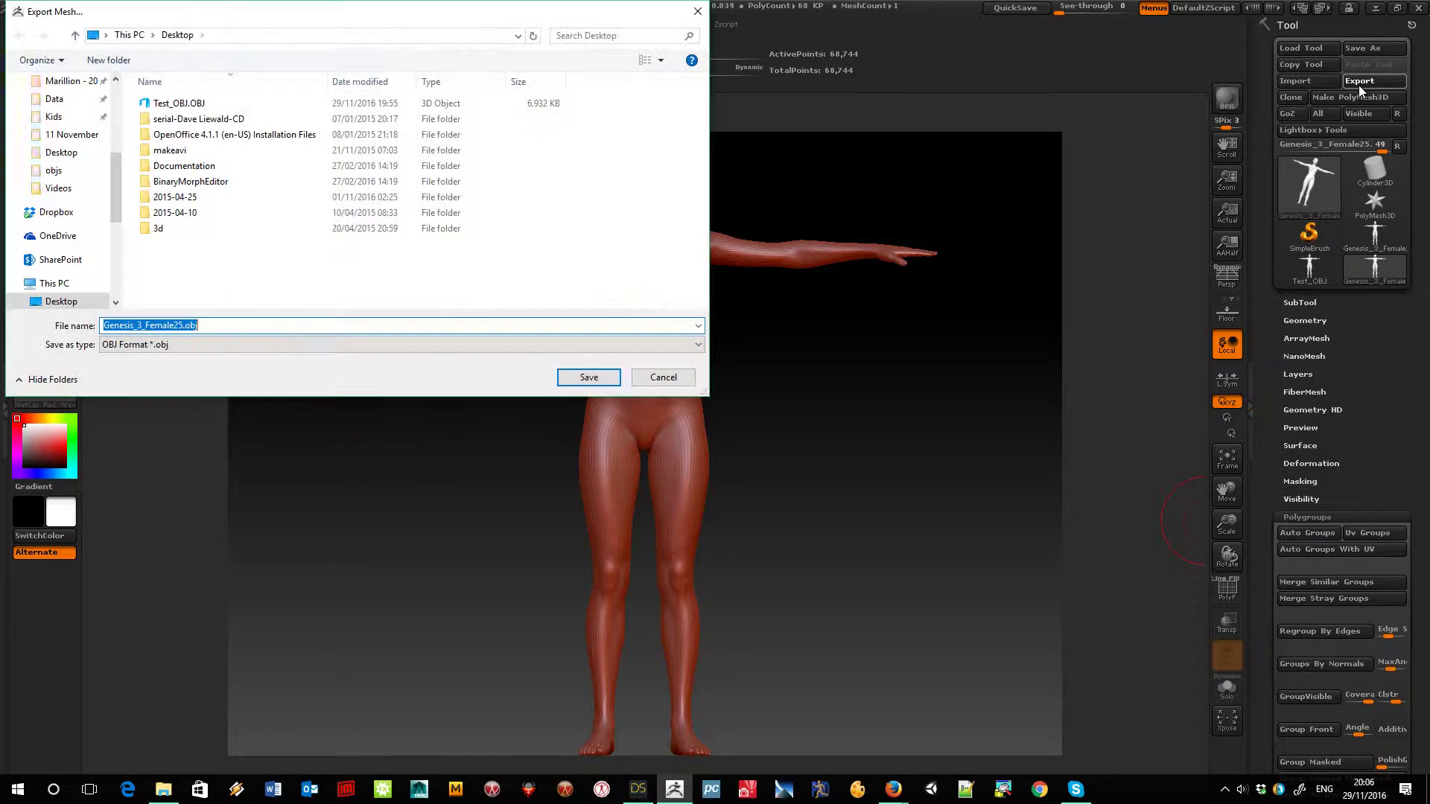
pyautogui.doubleClick(195, 104)
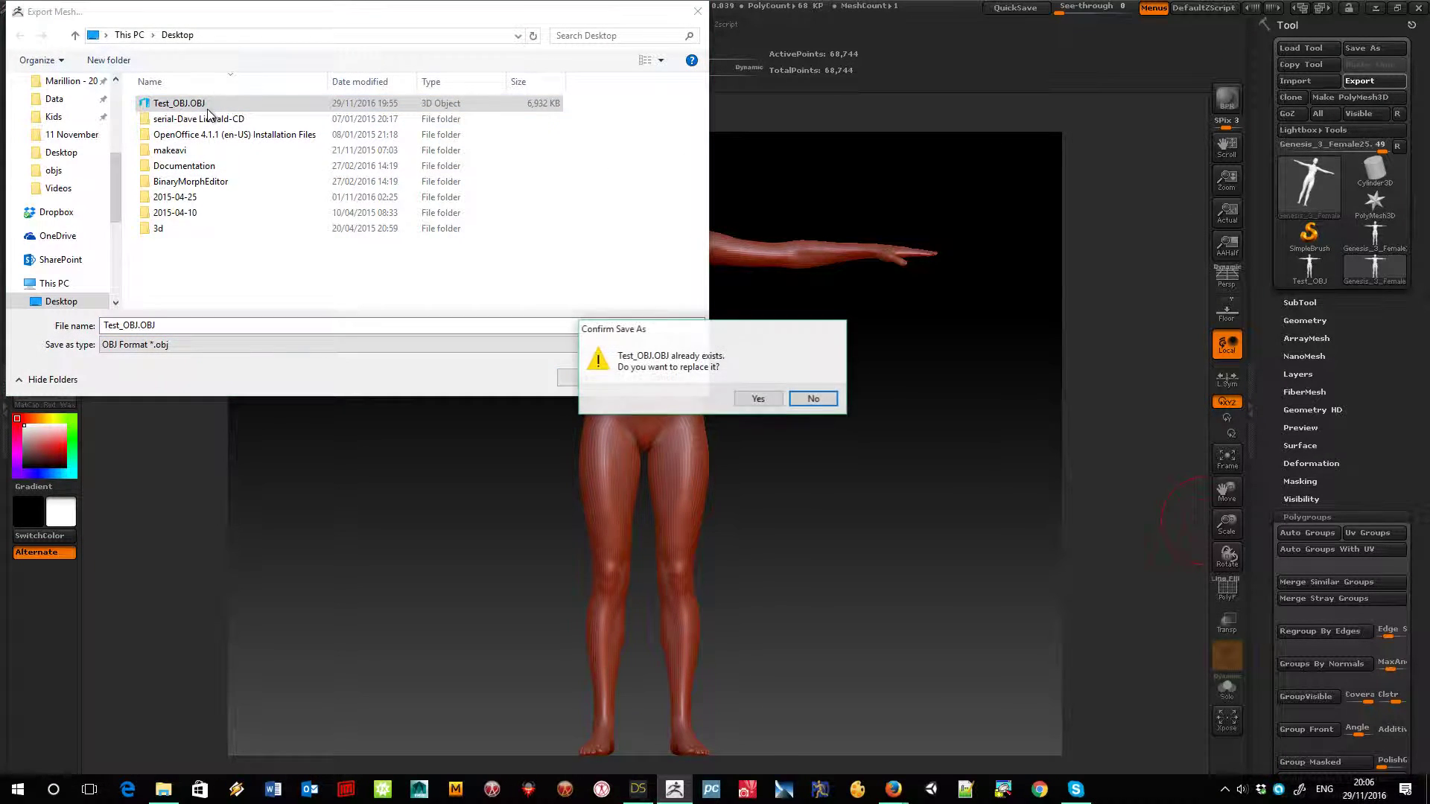
pyautogui.click(760, 398)
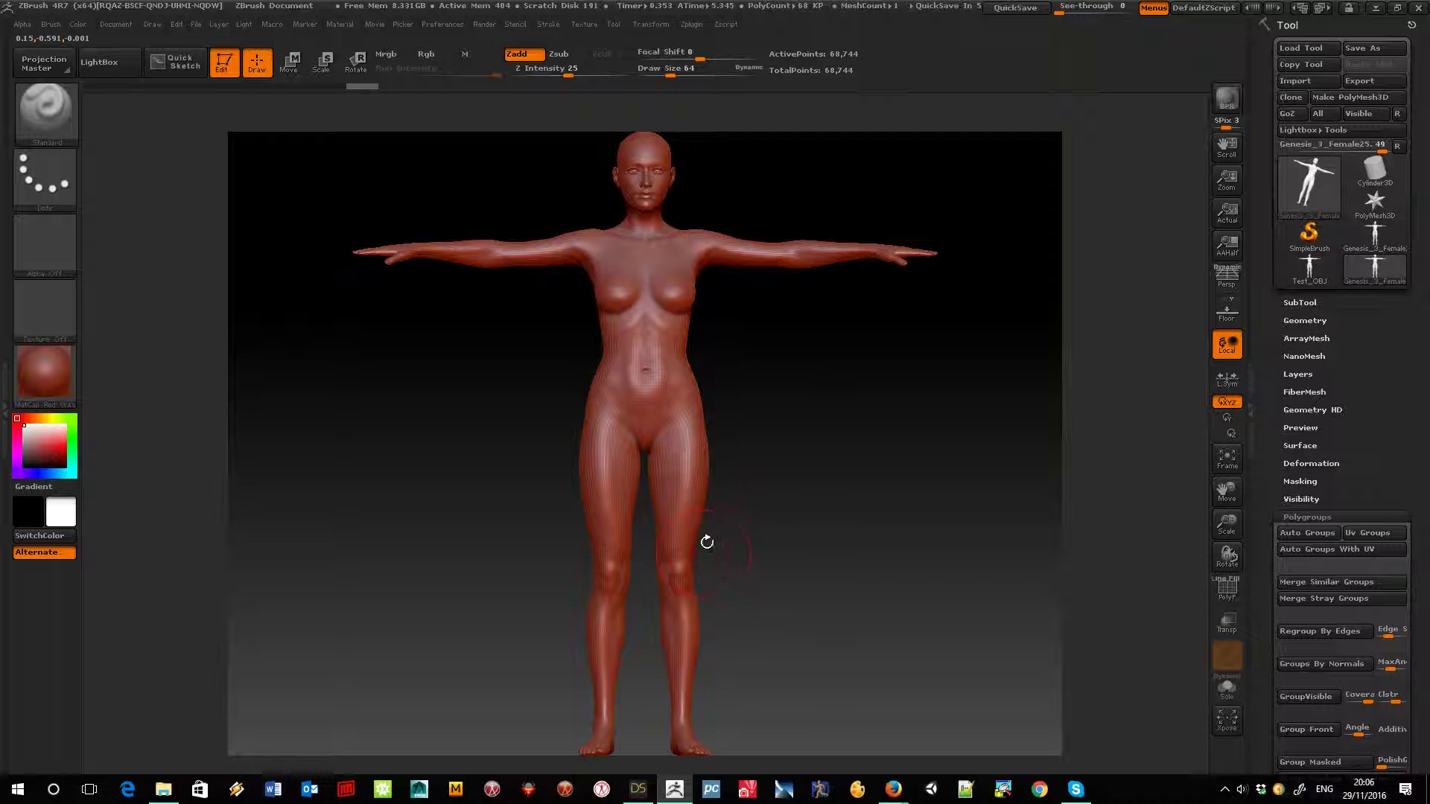
# Switch to DAZ Studio and choose Test_OBJ.OBJ from the Desktop as the morph file in Morph Loader Pro.
pyautogui.click(637, 791)
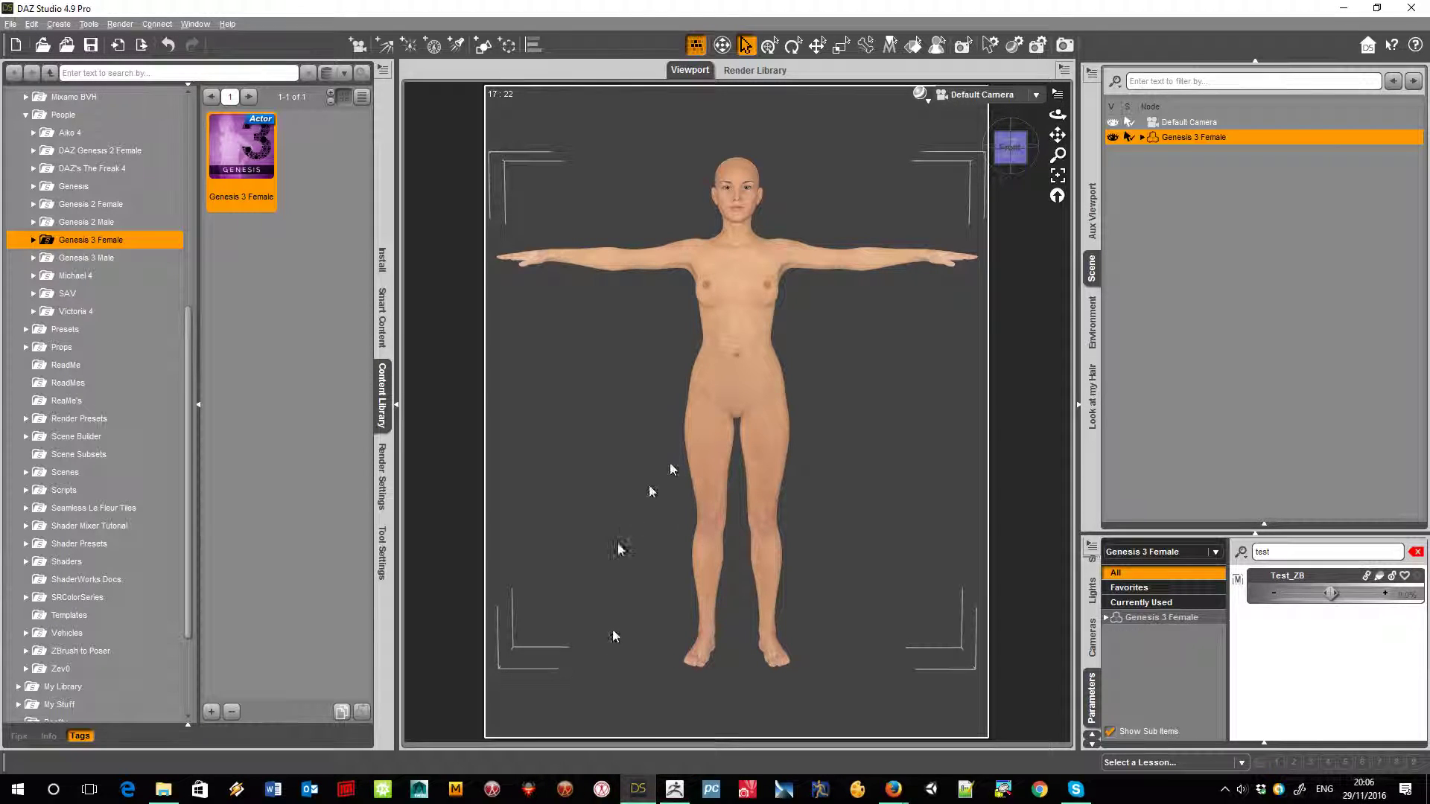
pyautogui.click(32, 24)
pyautogui.moveTo(64, 169)
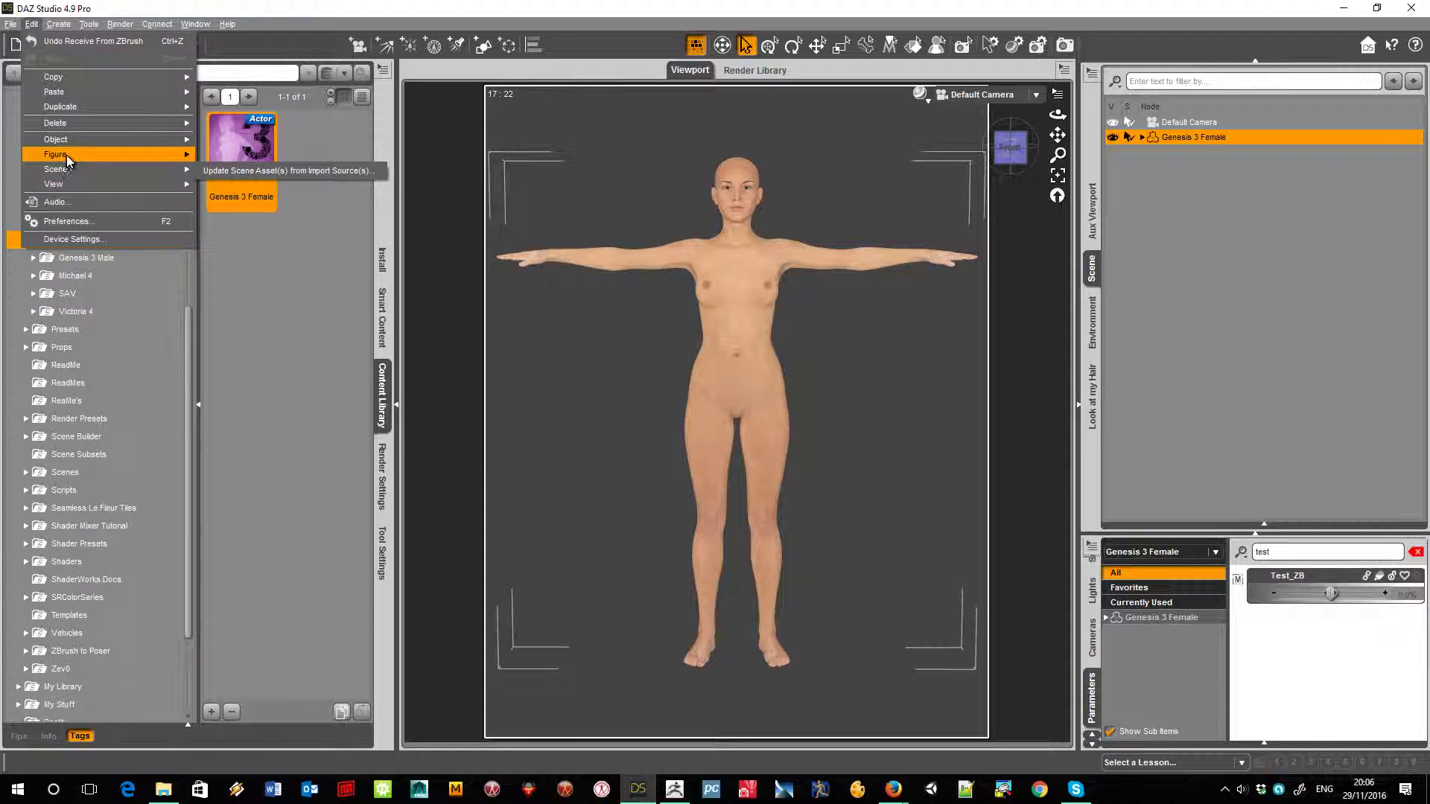
pyautogui.click(316, 207)
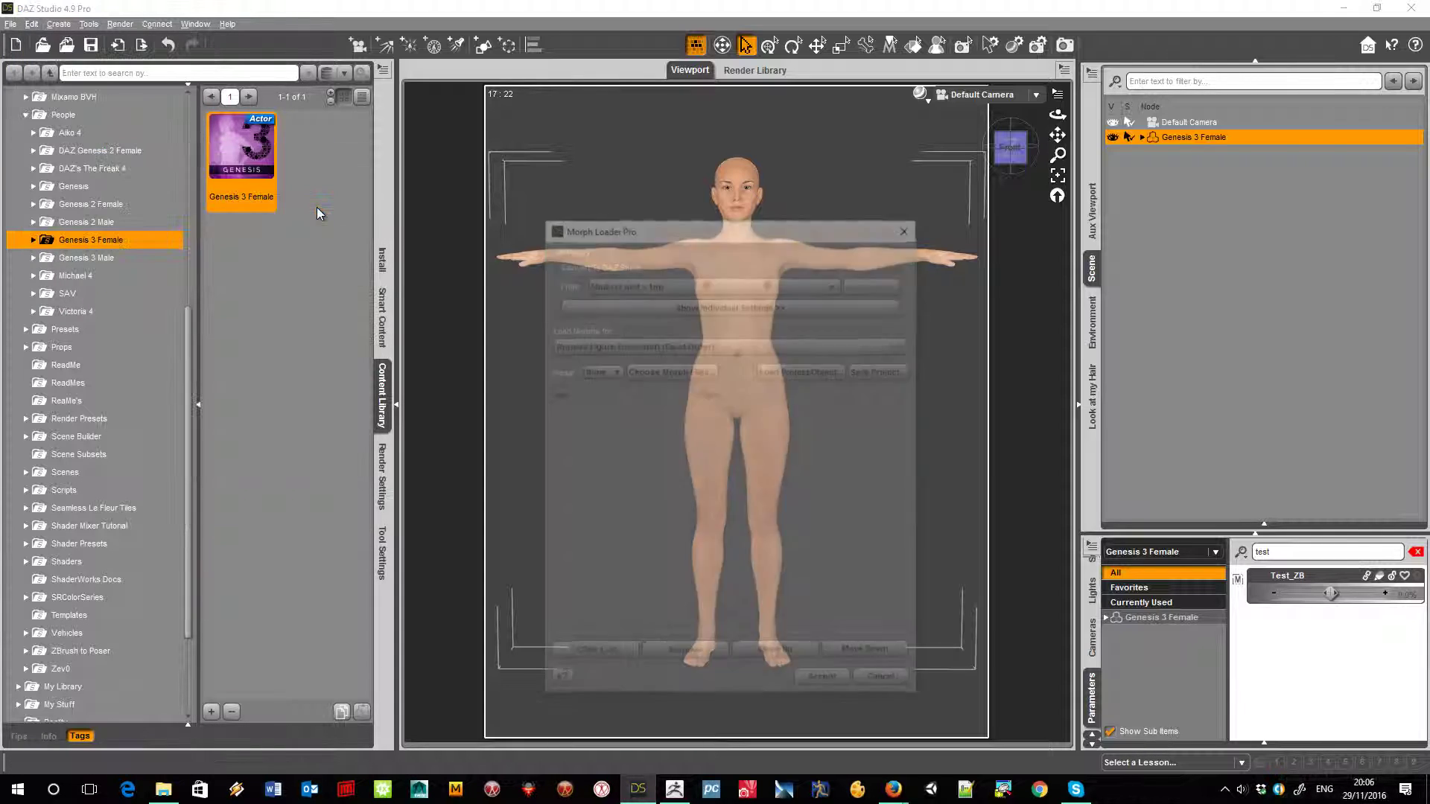
pyautogui.click(704, 371)
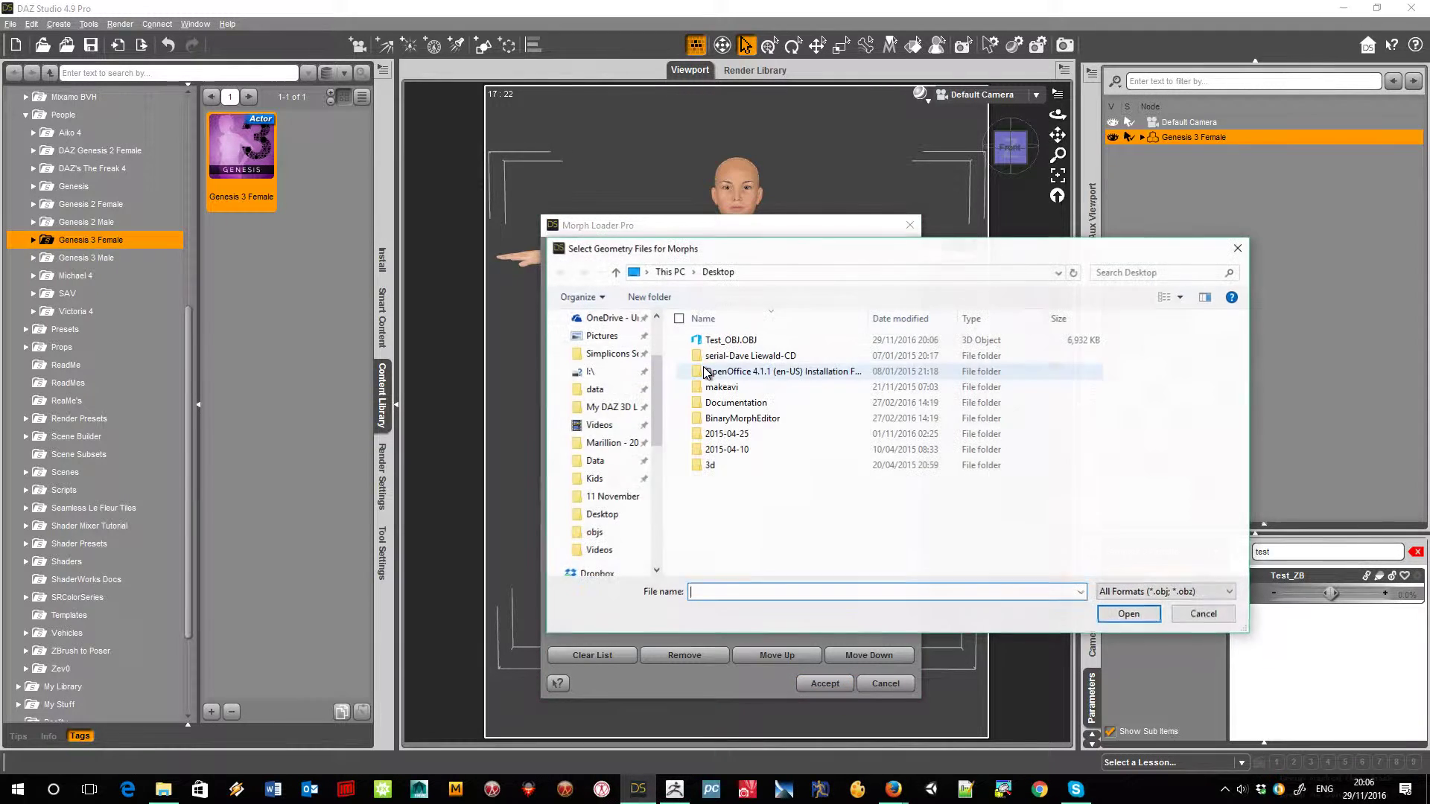
pyautogui.doubleClick(751, 346)
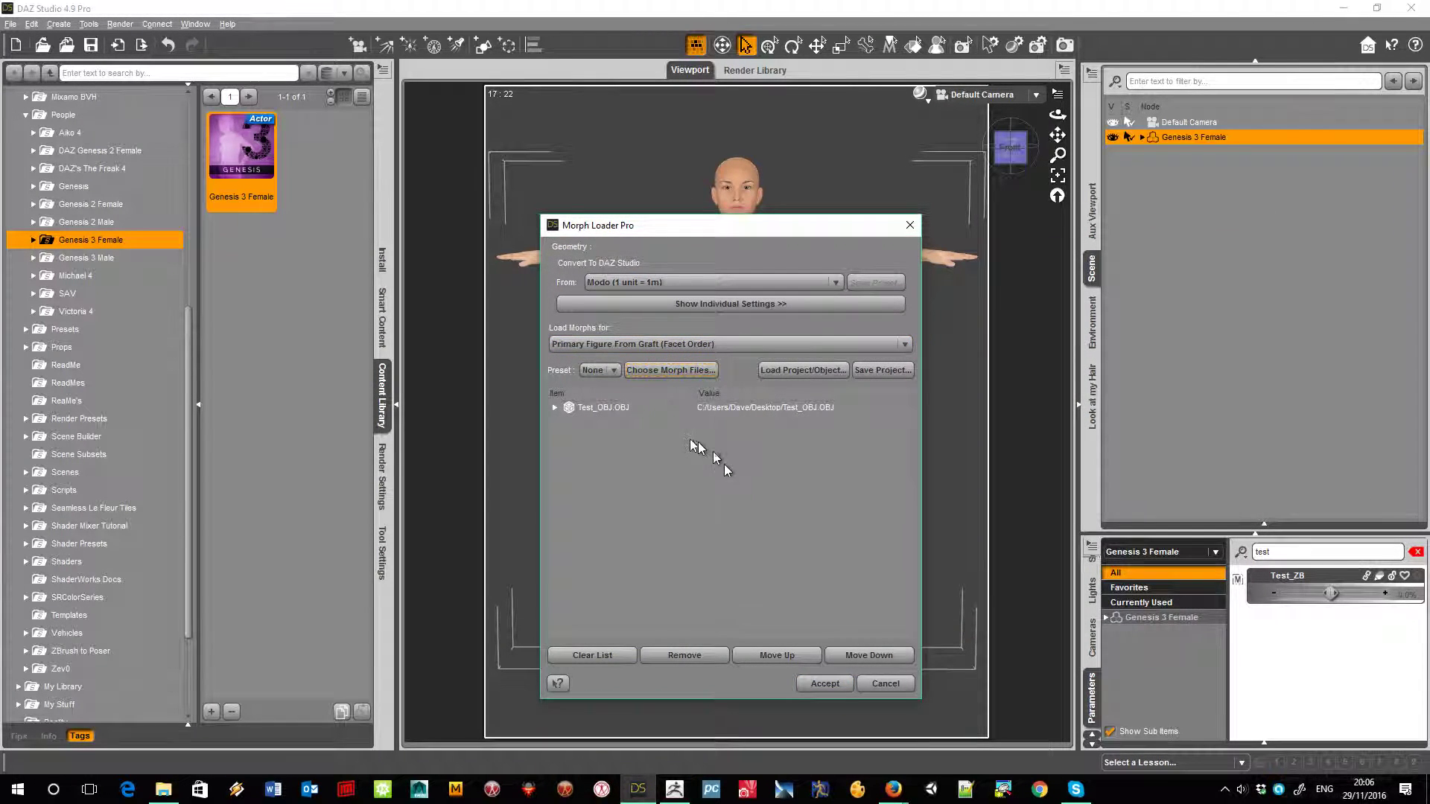
# Set Morph Subdivision to yes and Built Resolution to 1 for Test_OBJ, and load the morph onto the figure.
pyautogui.click(552, 408)
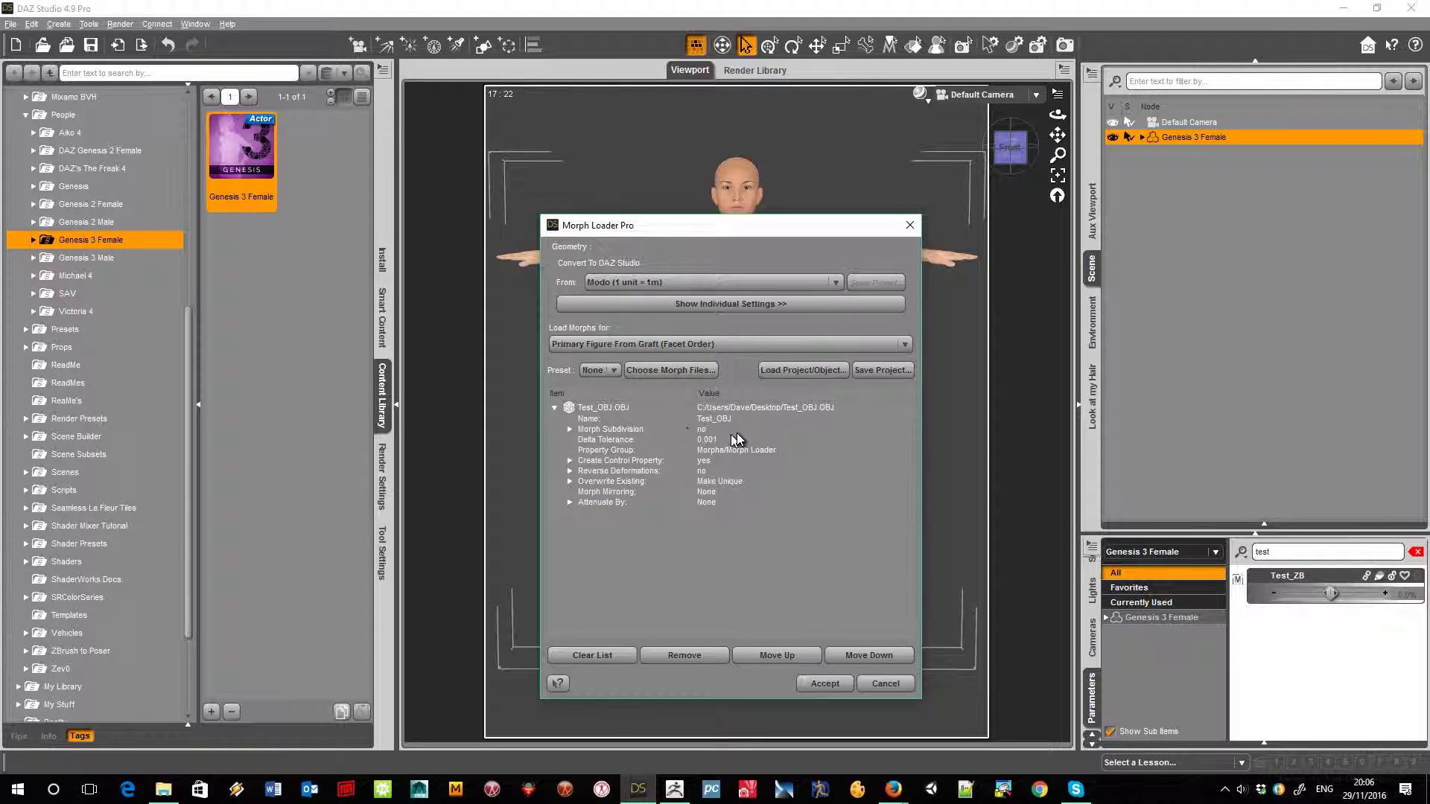
pyautogui.doubleClick(703, 431)
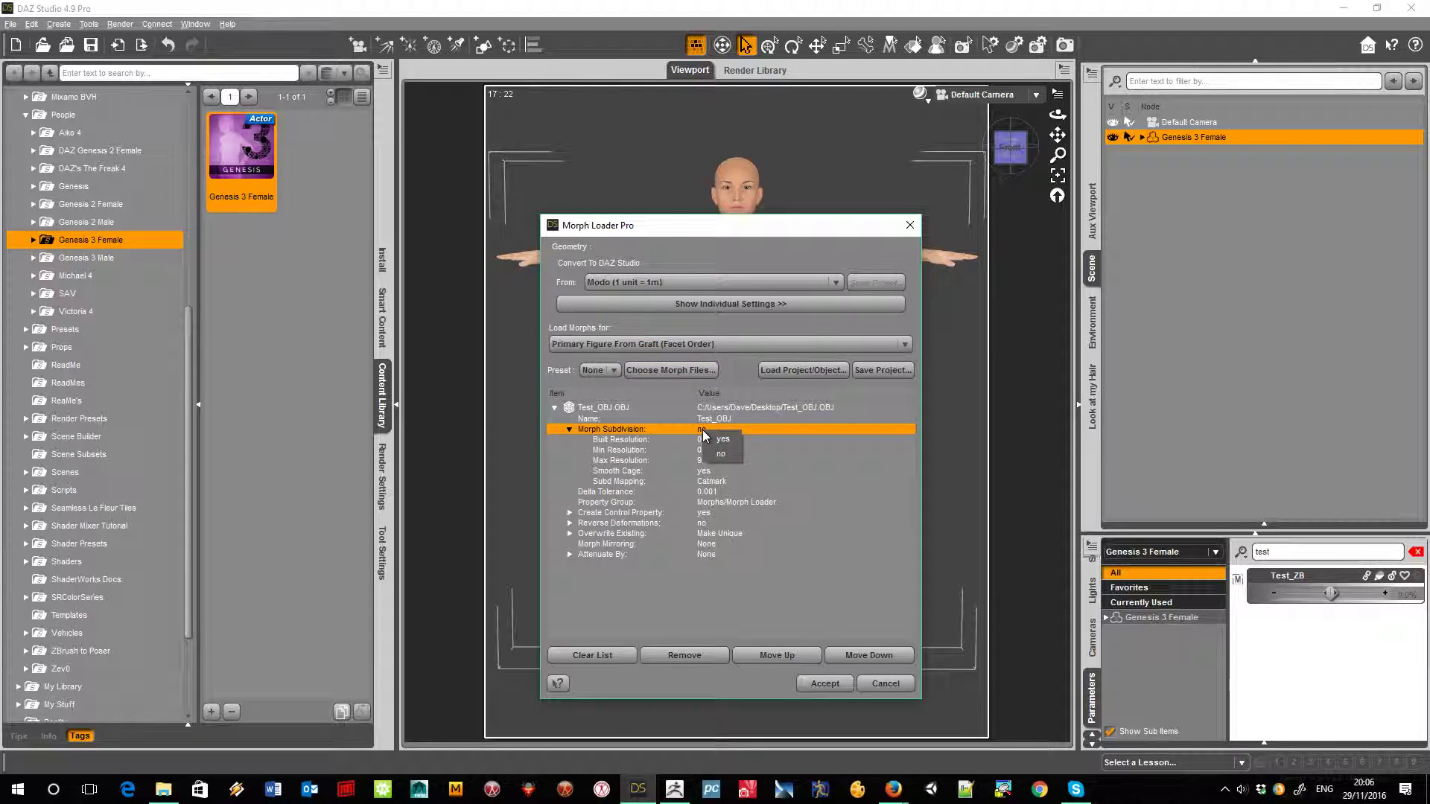
pyautogui.click(716, 440)
pyautogui.doubleClick(706, 440)
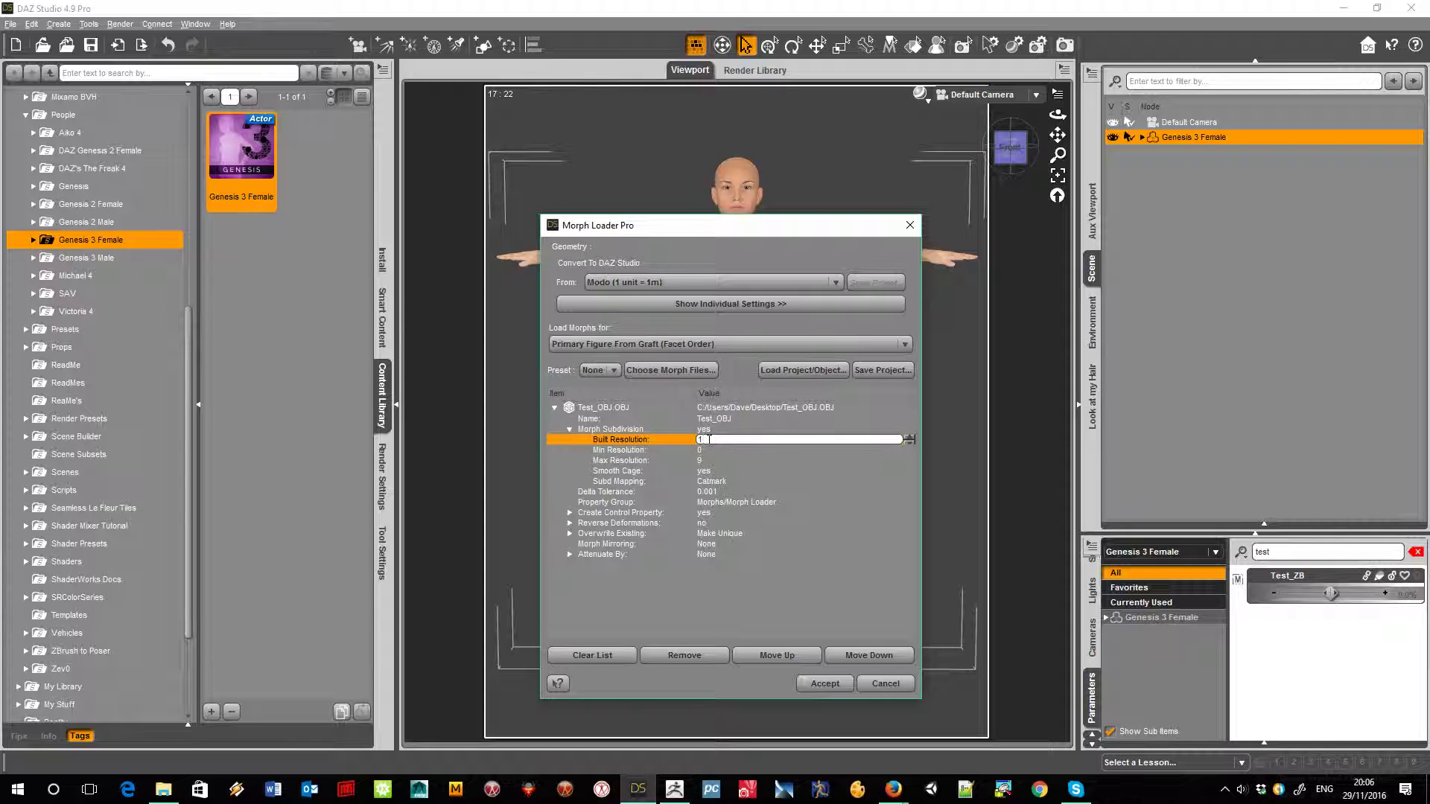
pyautogui.click(813, 683)
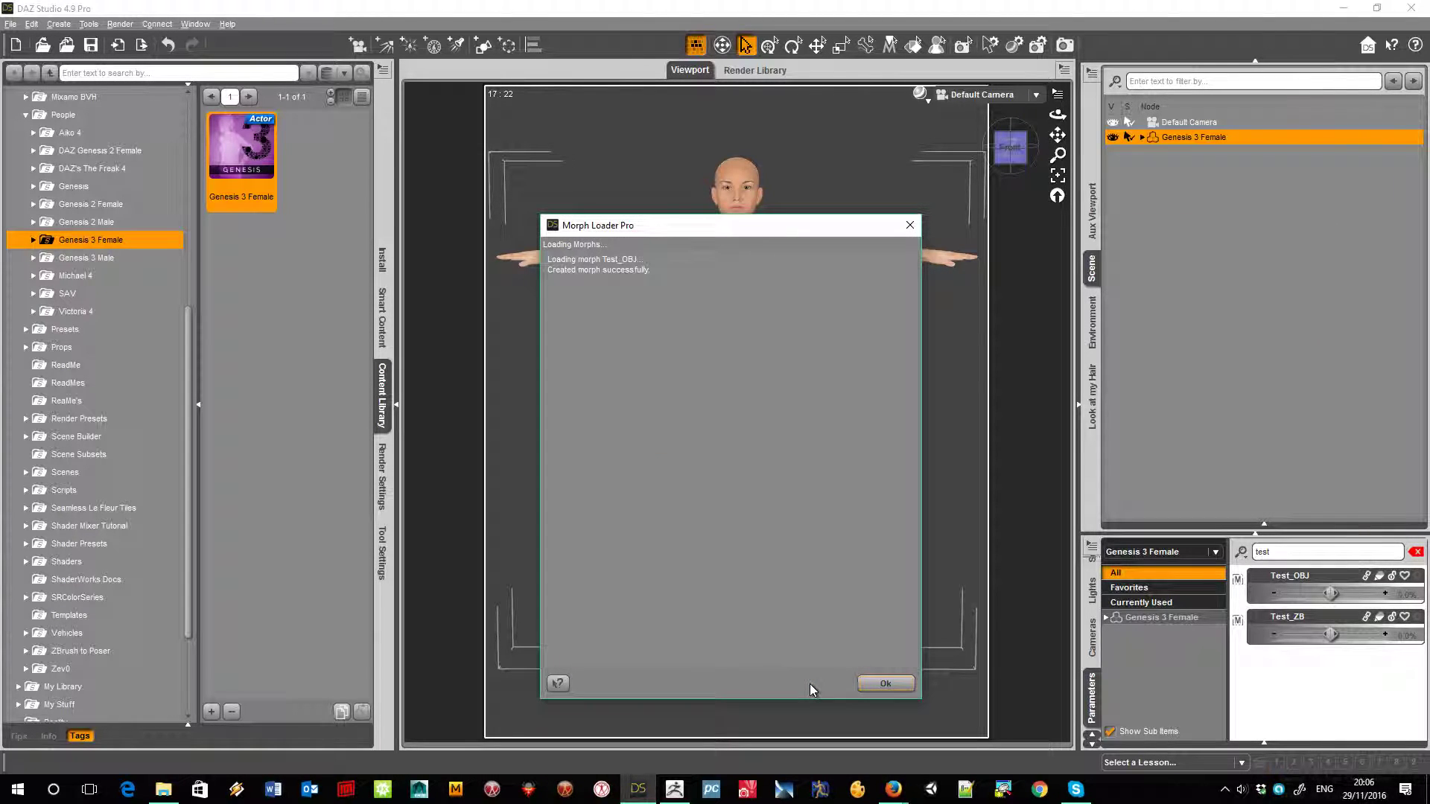
pyautogui.click(881, 684)
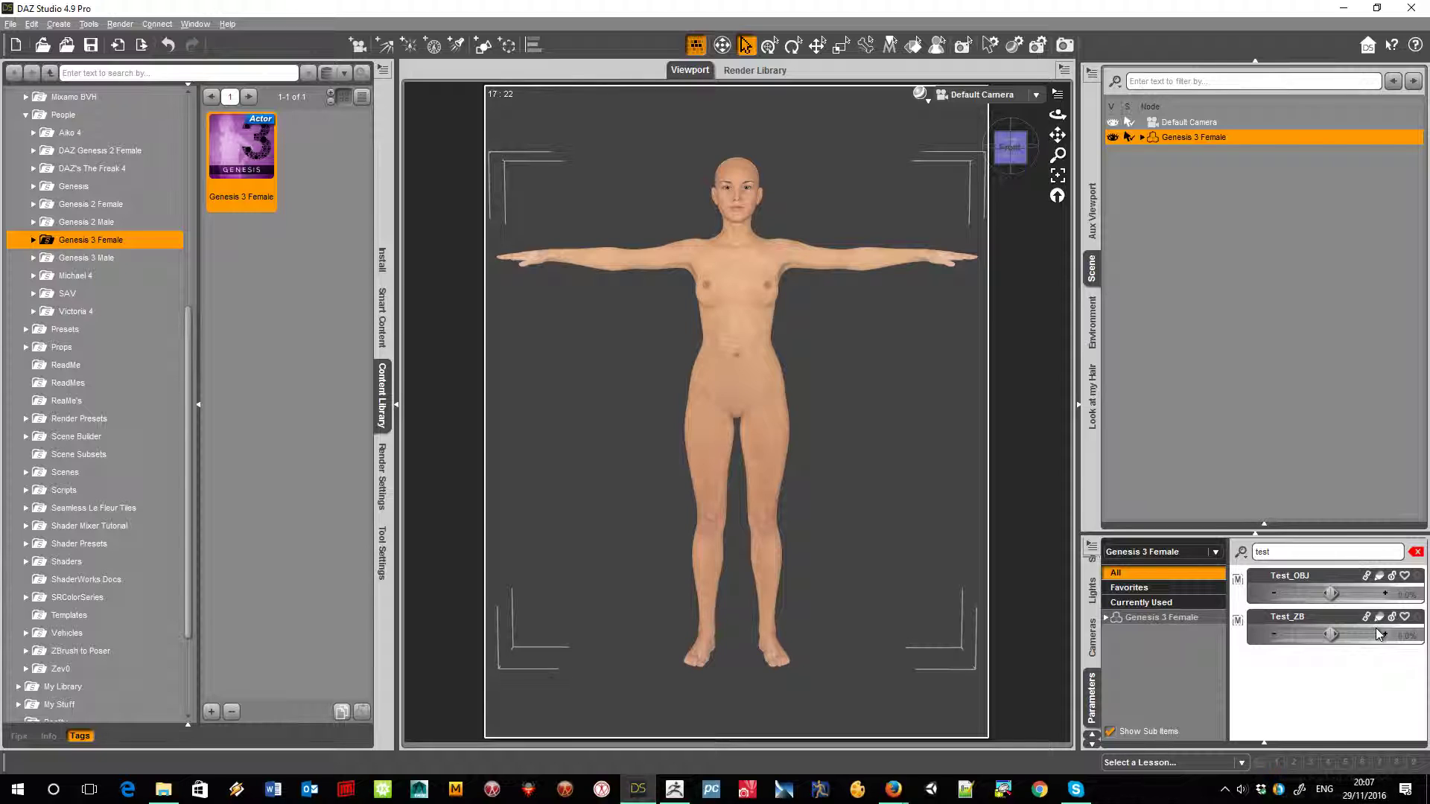
# Select the figure's head and set its Lips Part mouth pose control to 100%.
pyautogui.click(748, 198)
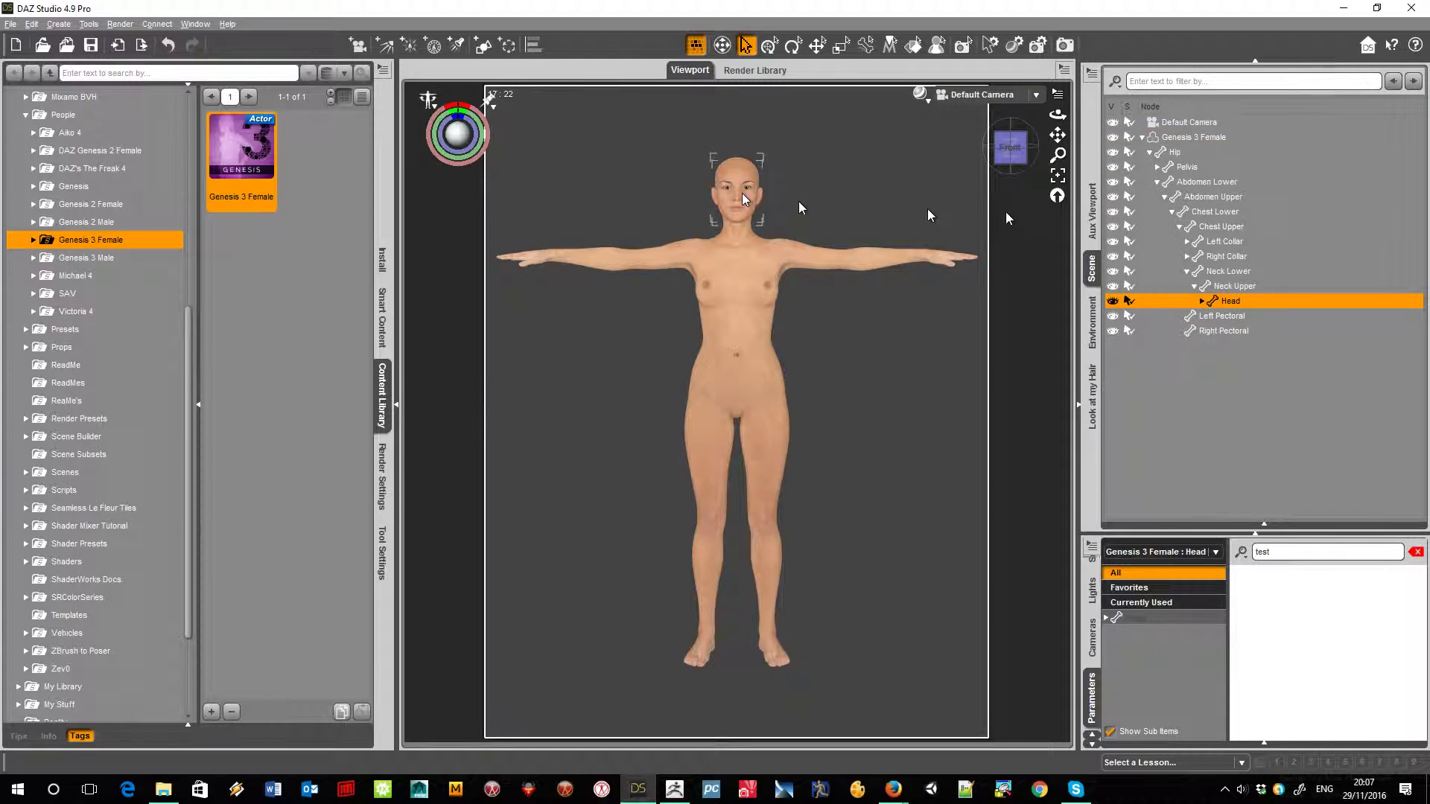
pyautogui.click(1058, 176)
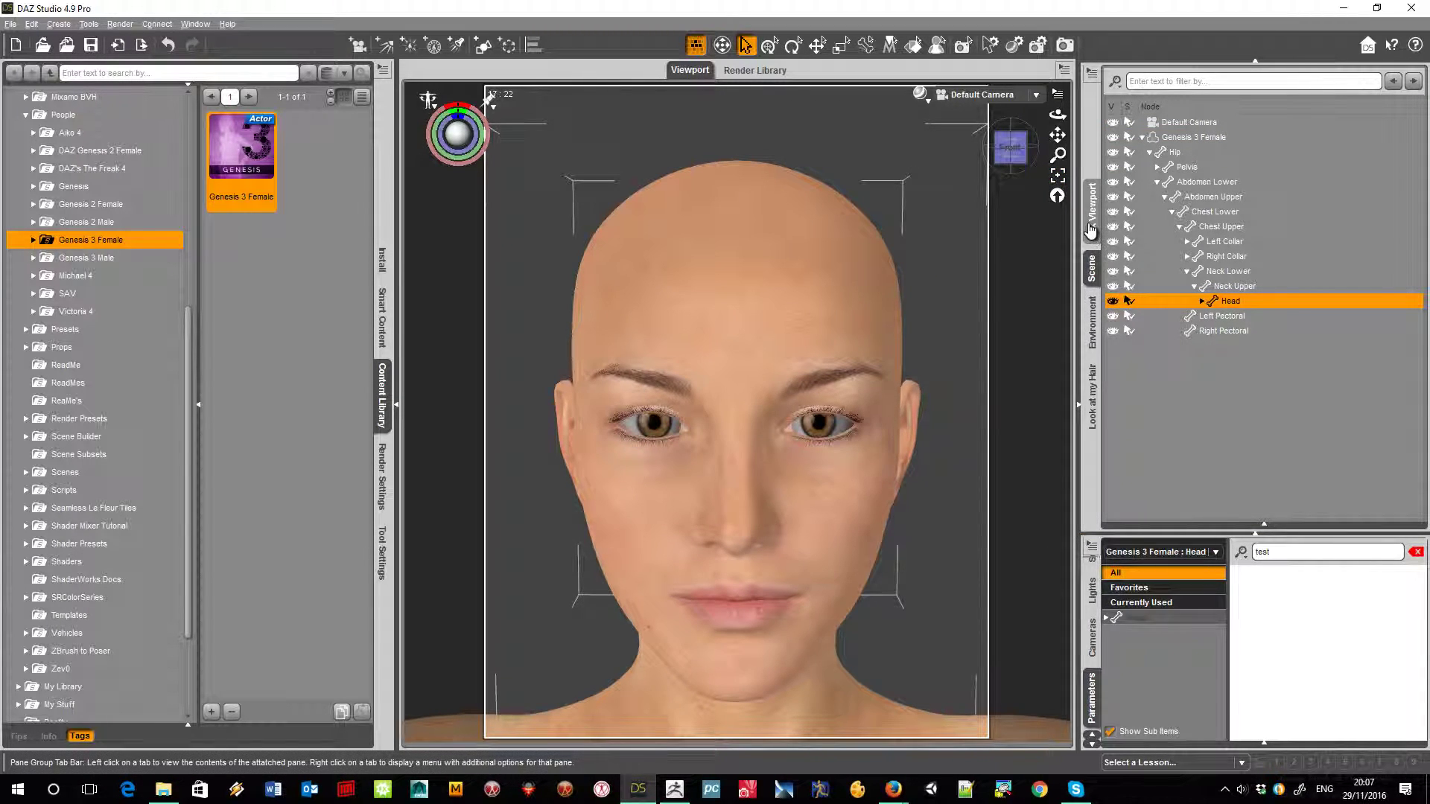
pyautogui.moveTo(1057, 114); pyautogui.dragTo(1058, 133)
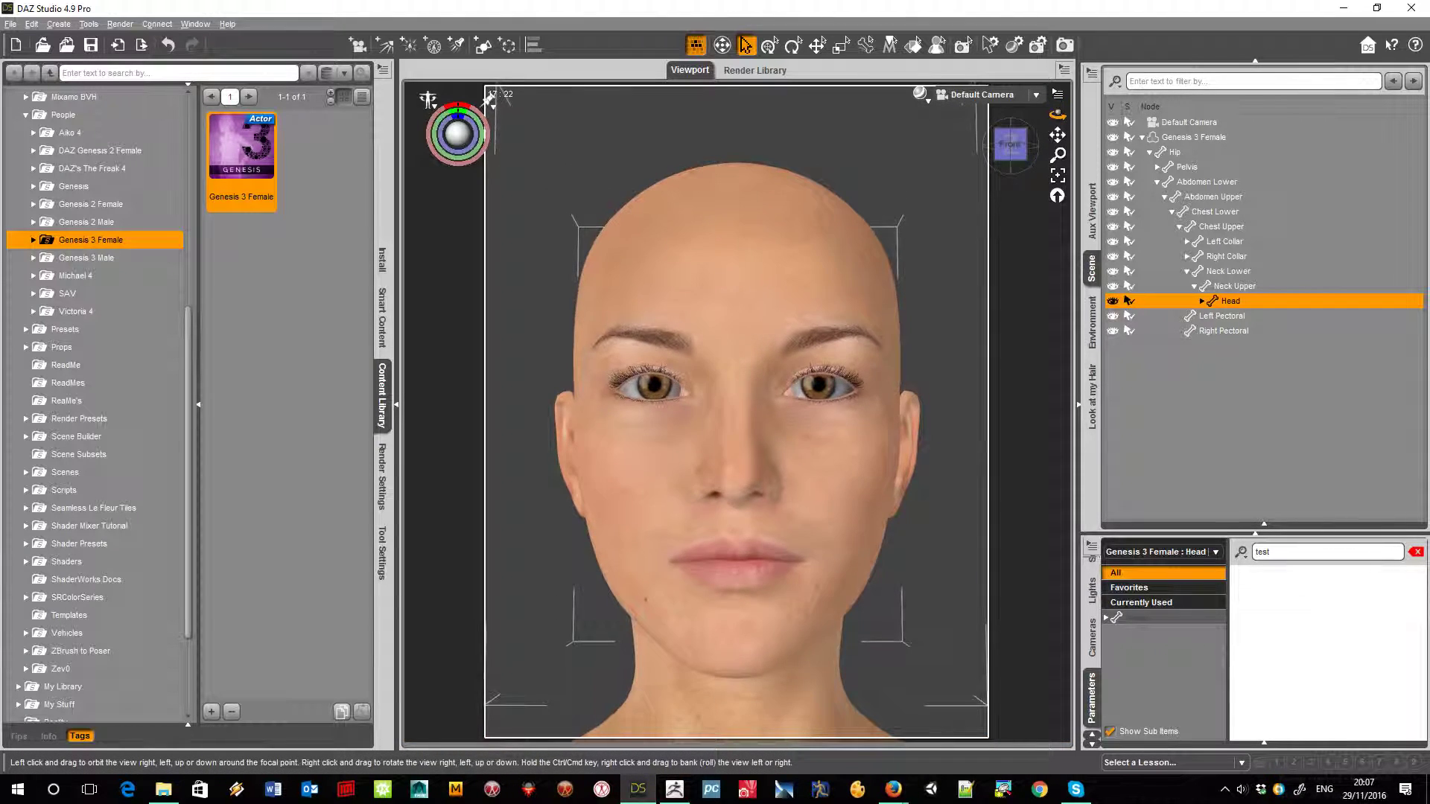
pyautogui.click(1092, 649)
pyautogui.click(1092, 596)
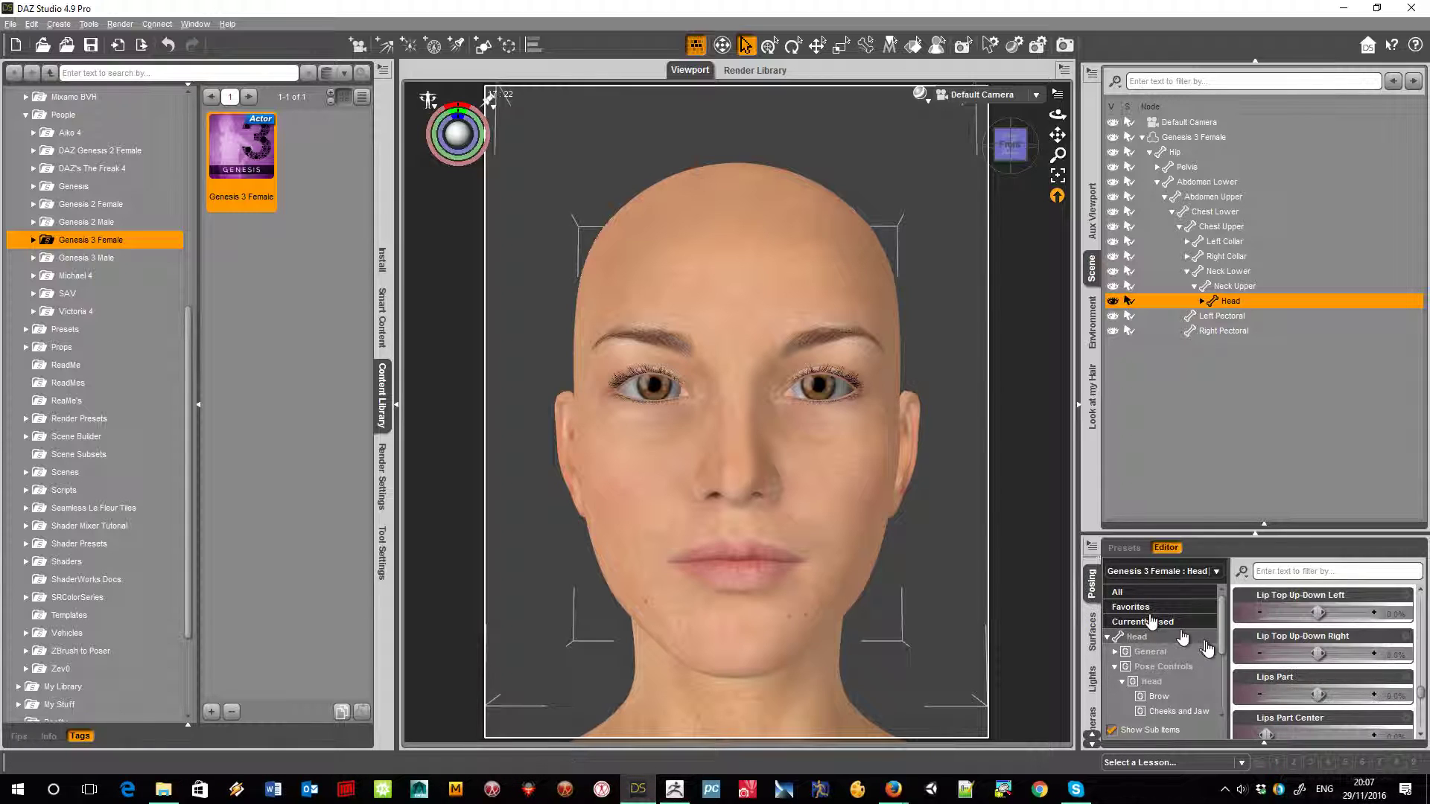
pyautogui.scroll(-2, 1184, 655)
pyautogui.click(1162, 675)
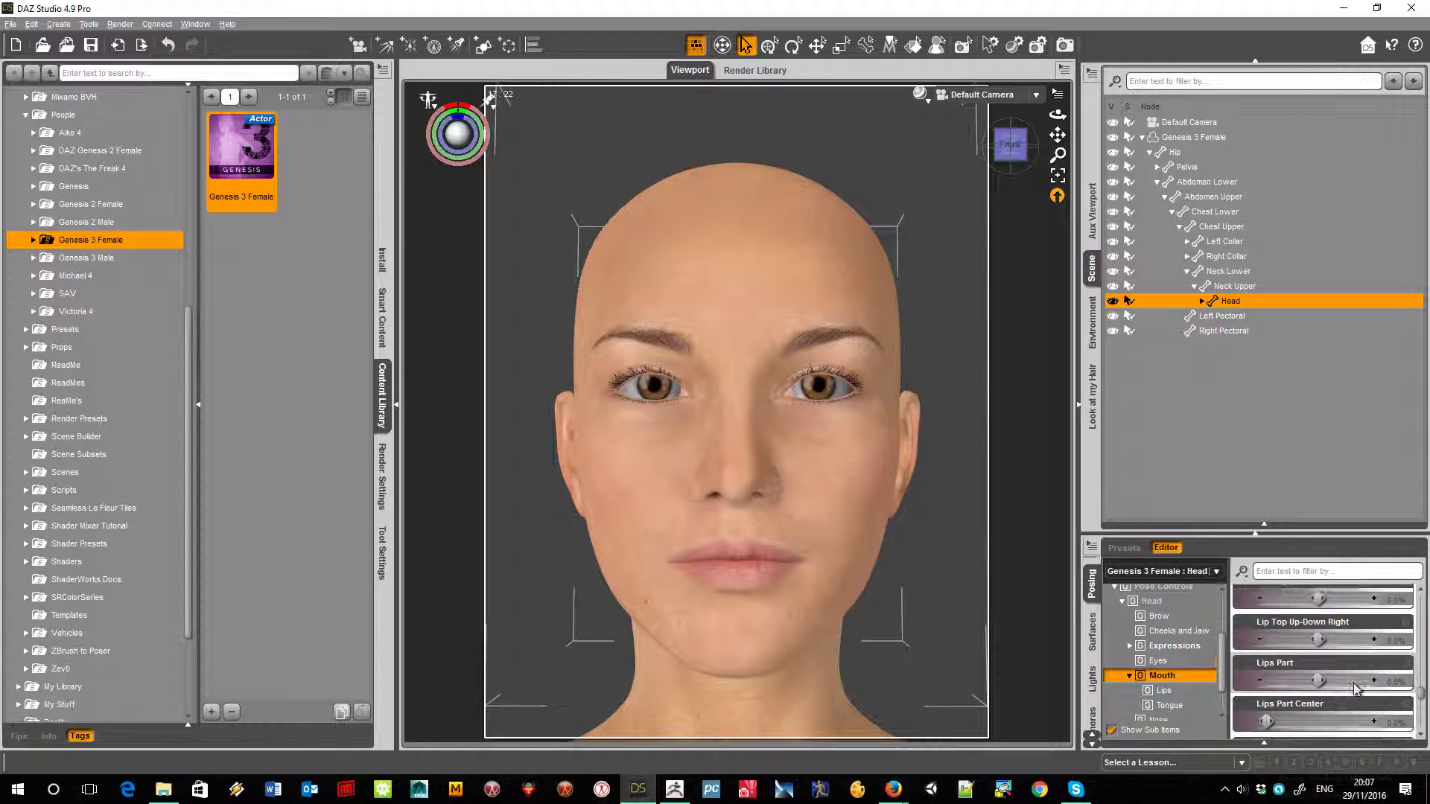
pyautogui.scroll(1, 1354, 685)
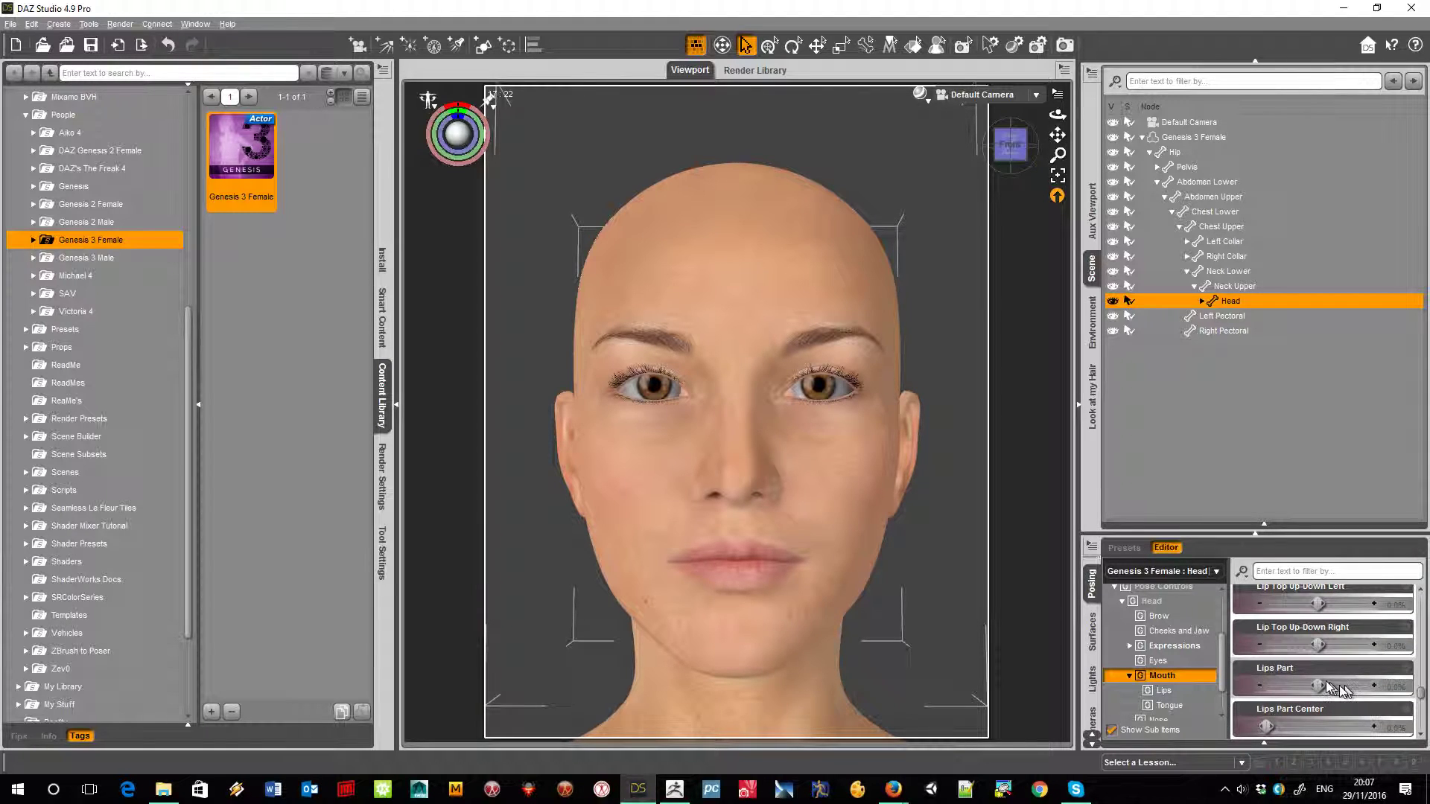
pyautogui.moveTo(1318, 685); pyautogui.dragTo(1370, 685)
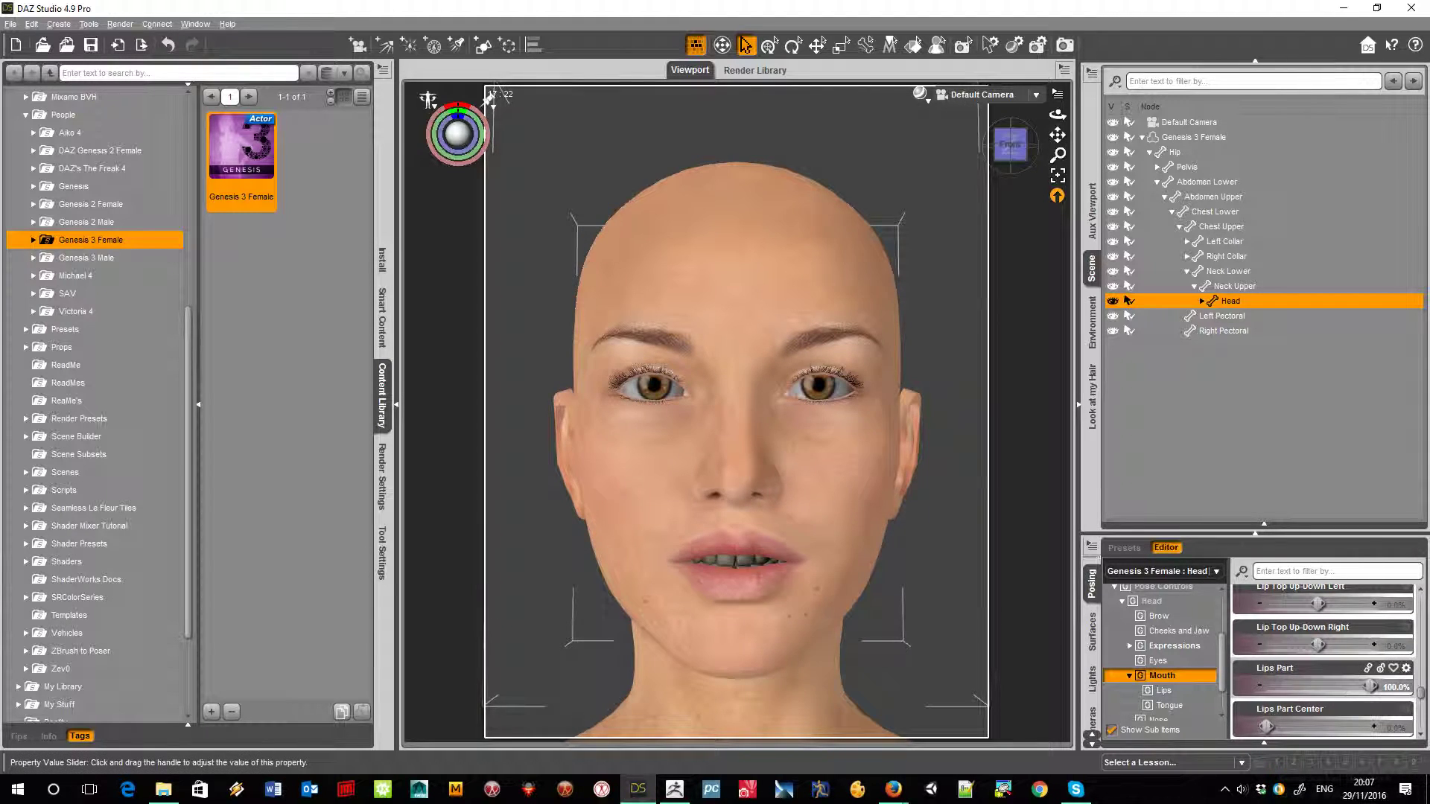
# Raise the upper lip by setting the Lip Top Up-Down mouth pose control to 100%.
pyautogui.scroll(-3, 1336, 633)
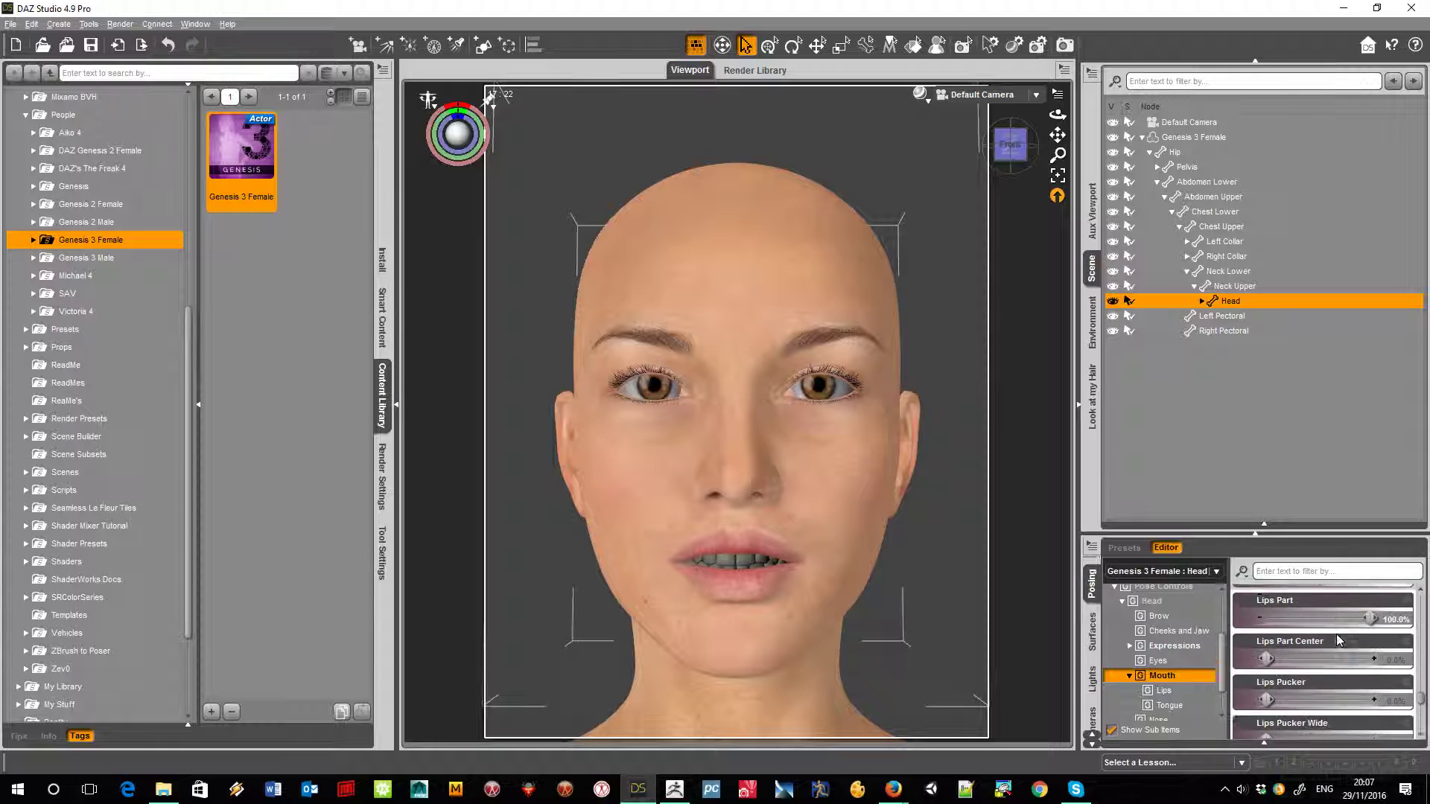
pyautogui.scroll(-2, 1356, 674)
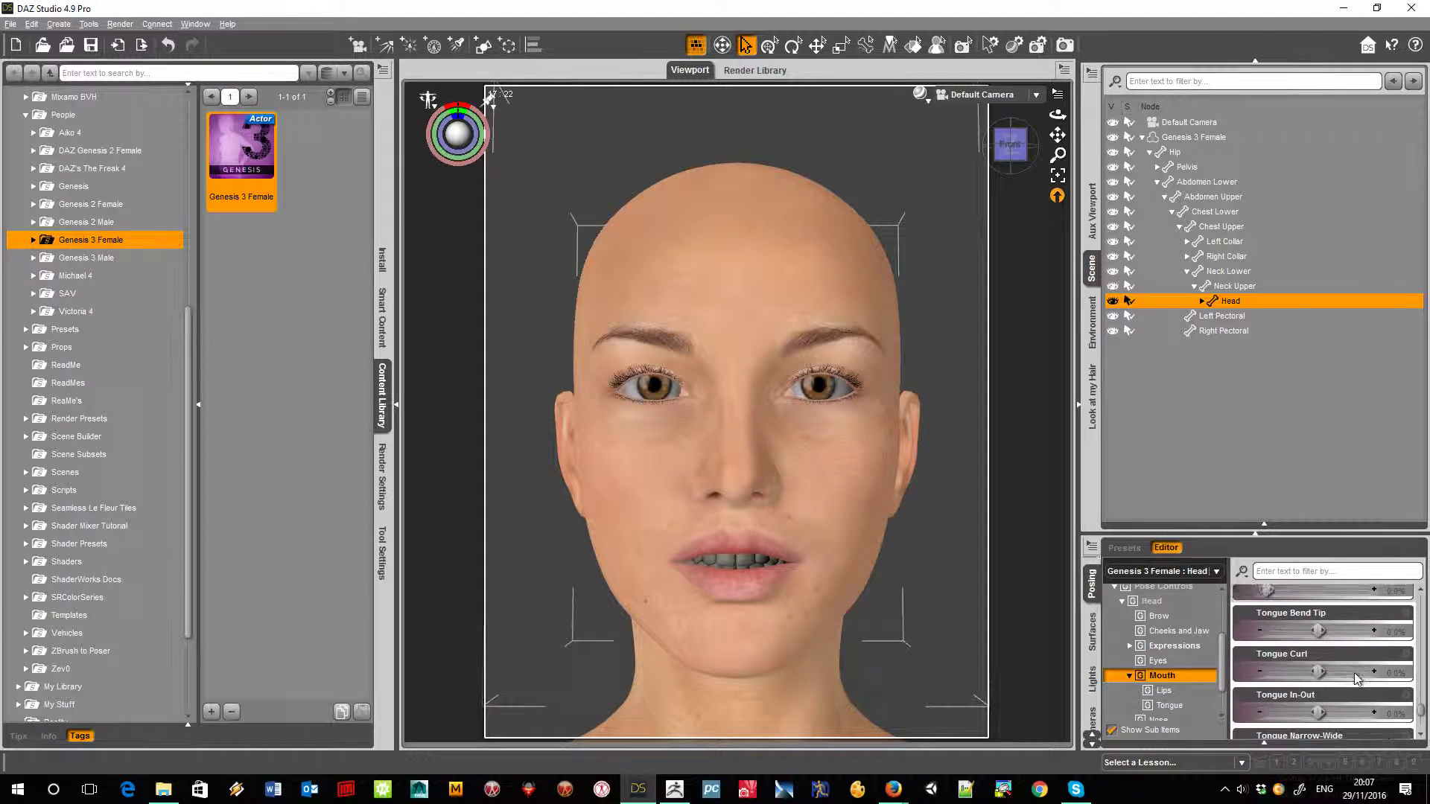
pyautogui.scroll(5, 1357, 653)
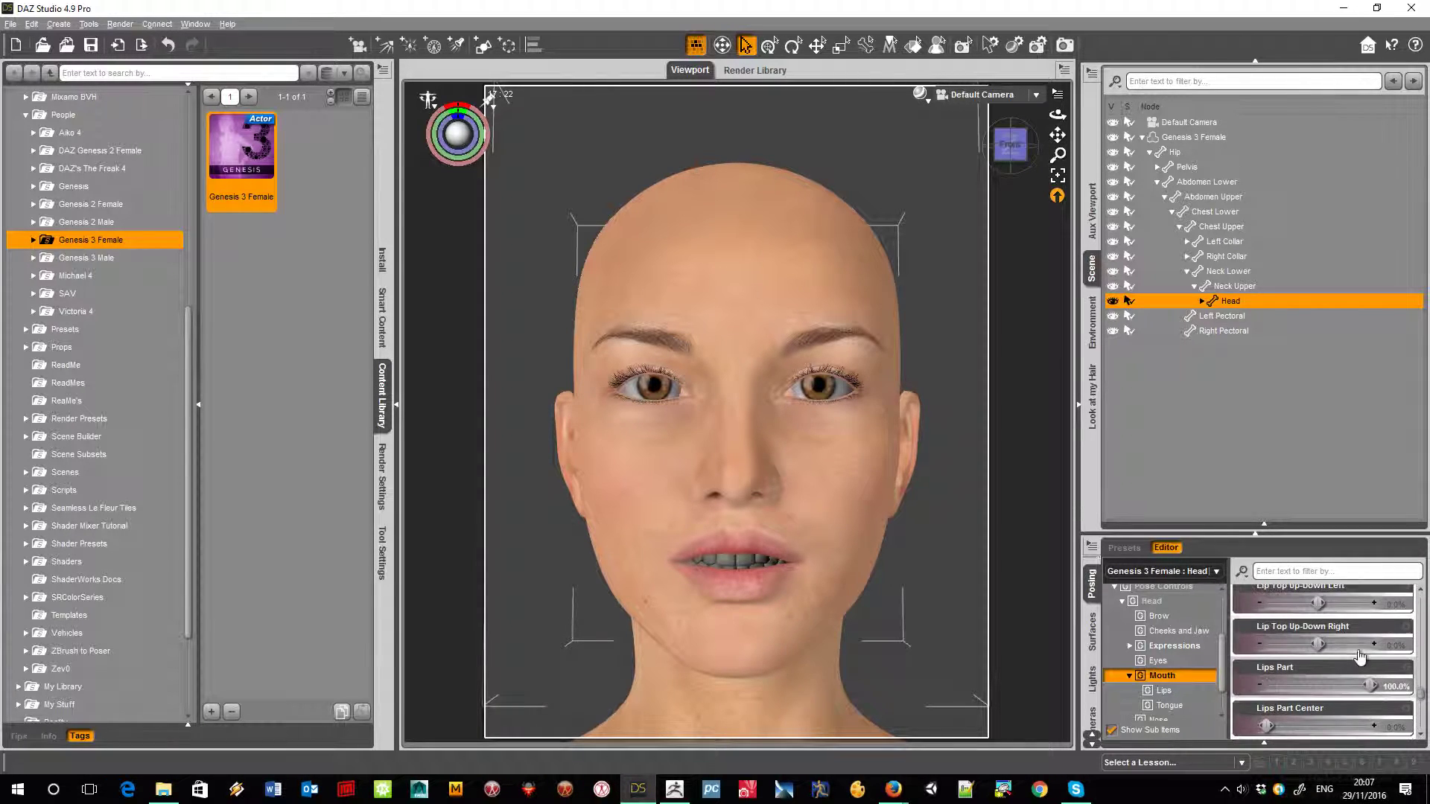
pyautogui.scroll(5, 1359, 655)
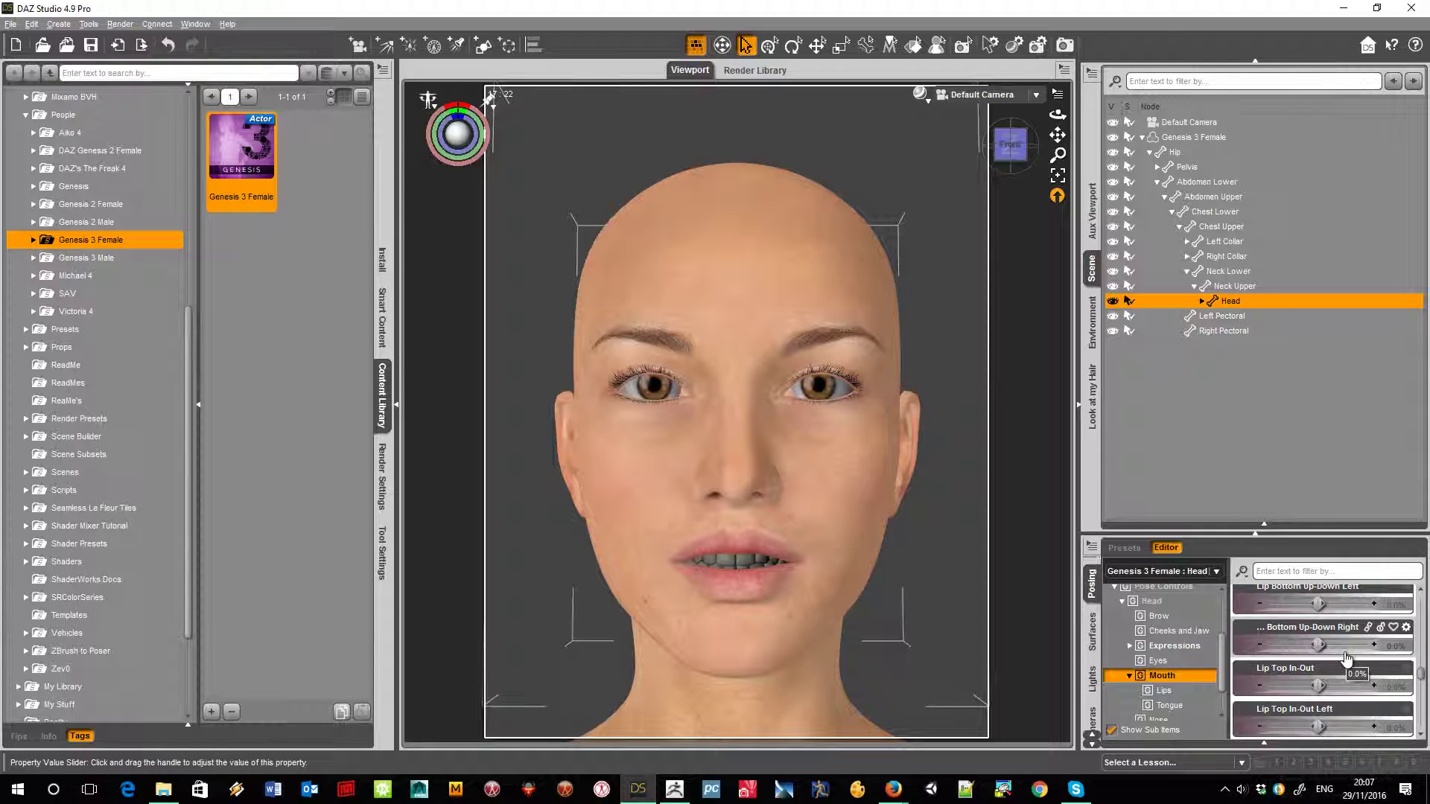
pyautogui.scroll(-3, 1349, 654)
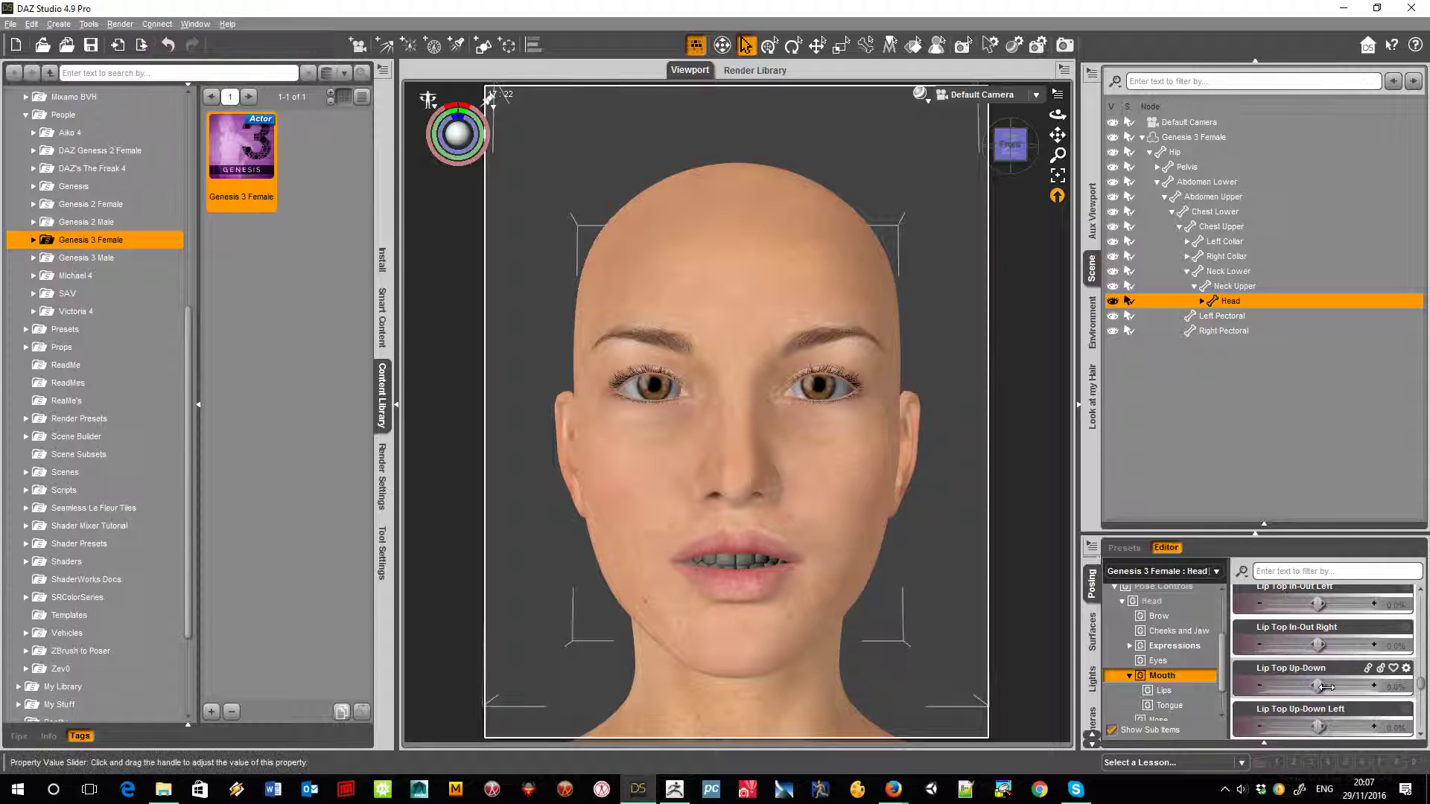
pyautogui.moveTo(1318, 686); pyautogui.dragTo(1370, 686)
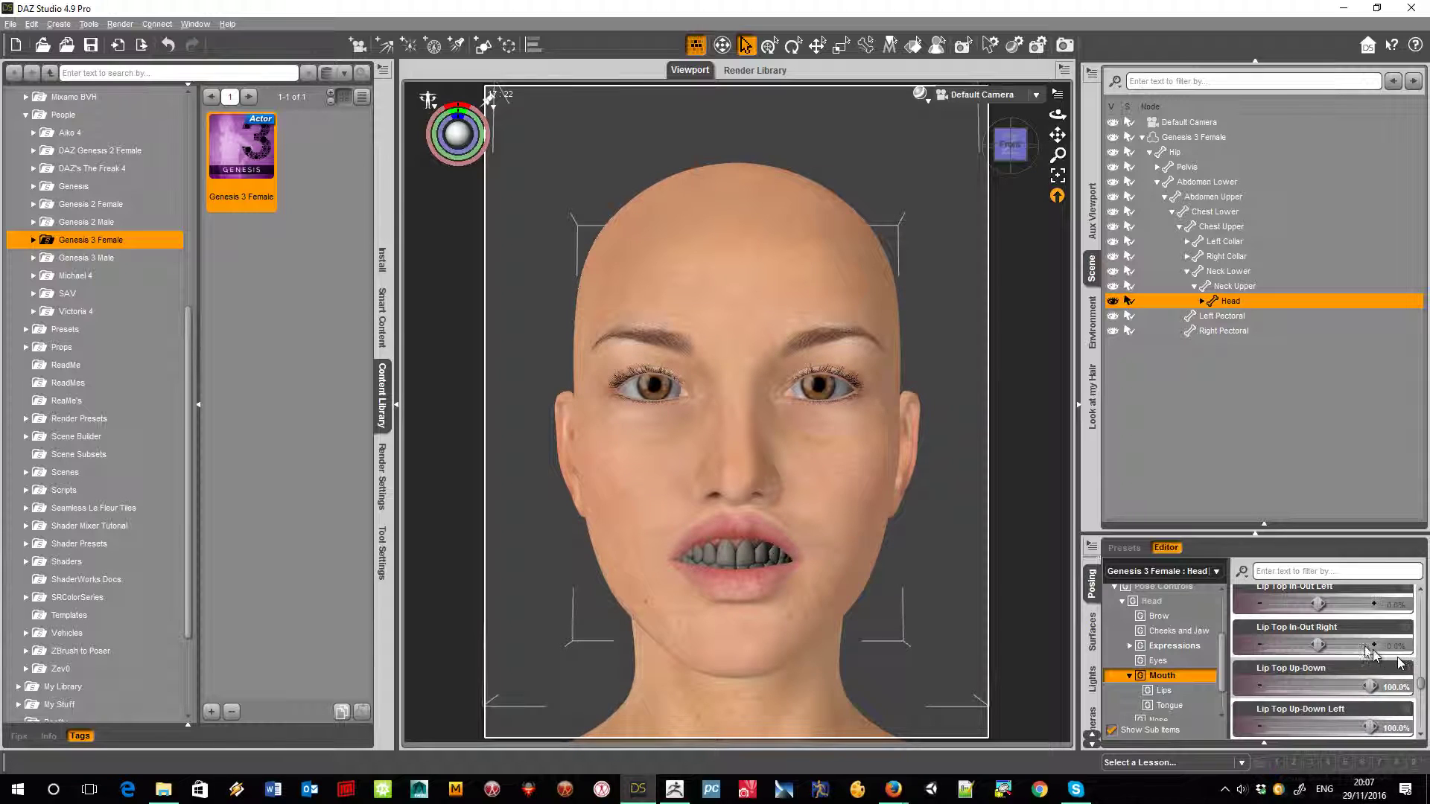
pyautogui.scroll(3, 1373, 664)
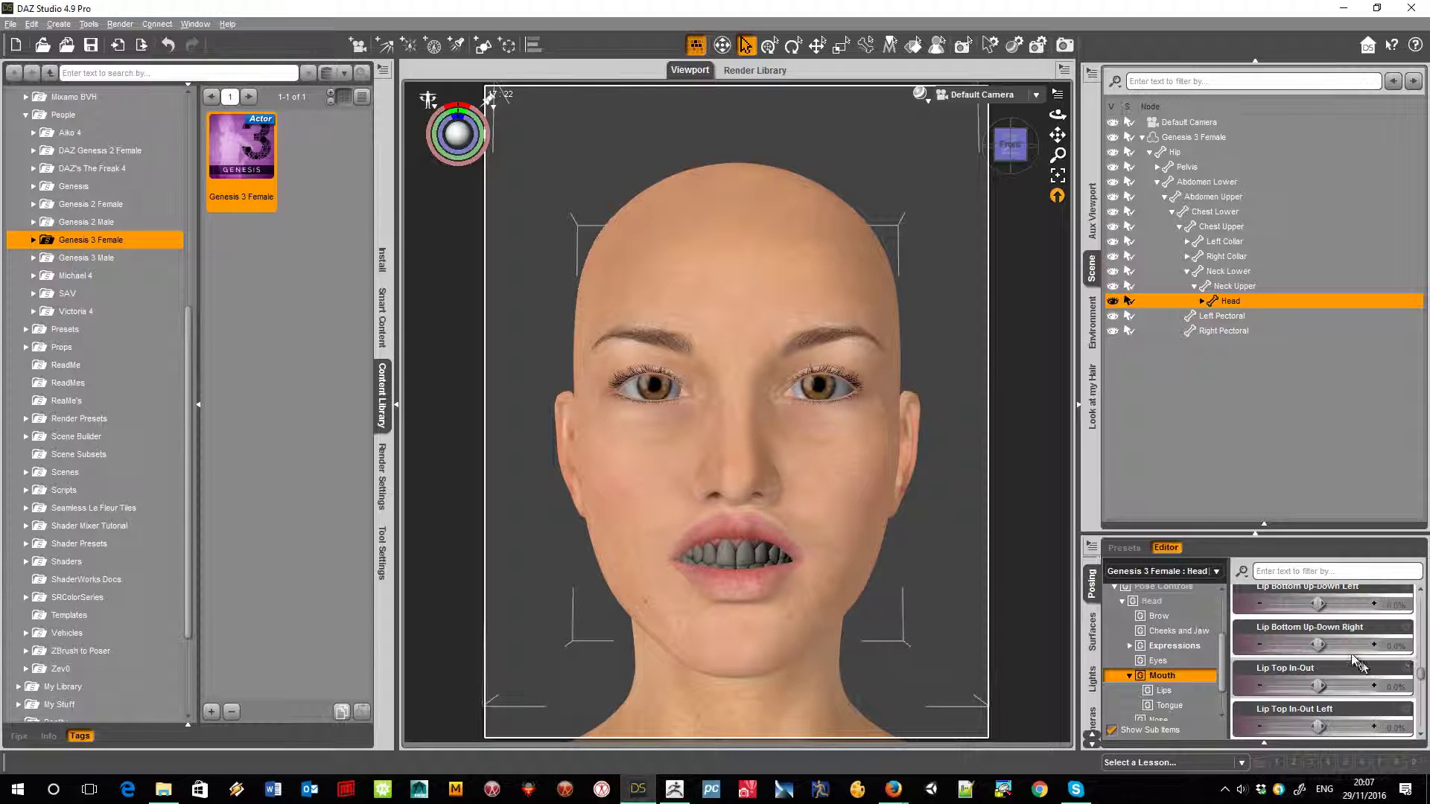
# Set the head's Lip Bottom Up-Down, Mouth Open and Mouth Open Wide pose controls to 100% each.
pyautogui.scroll(3, 1351, 659)
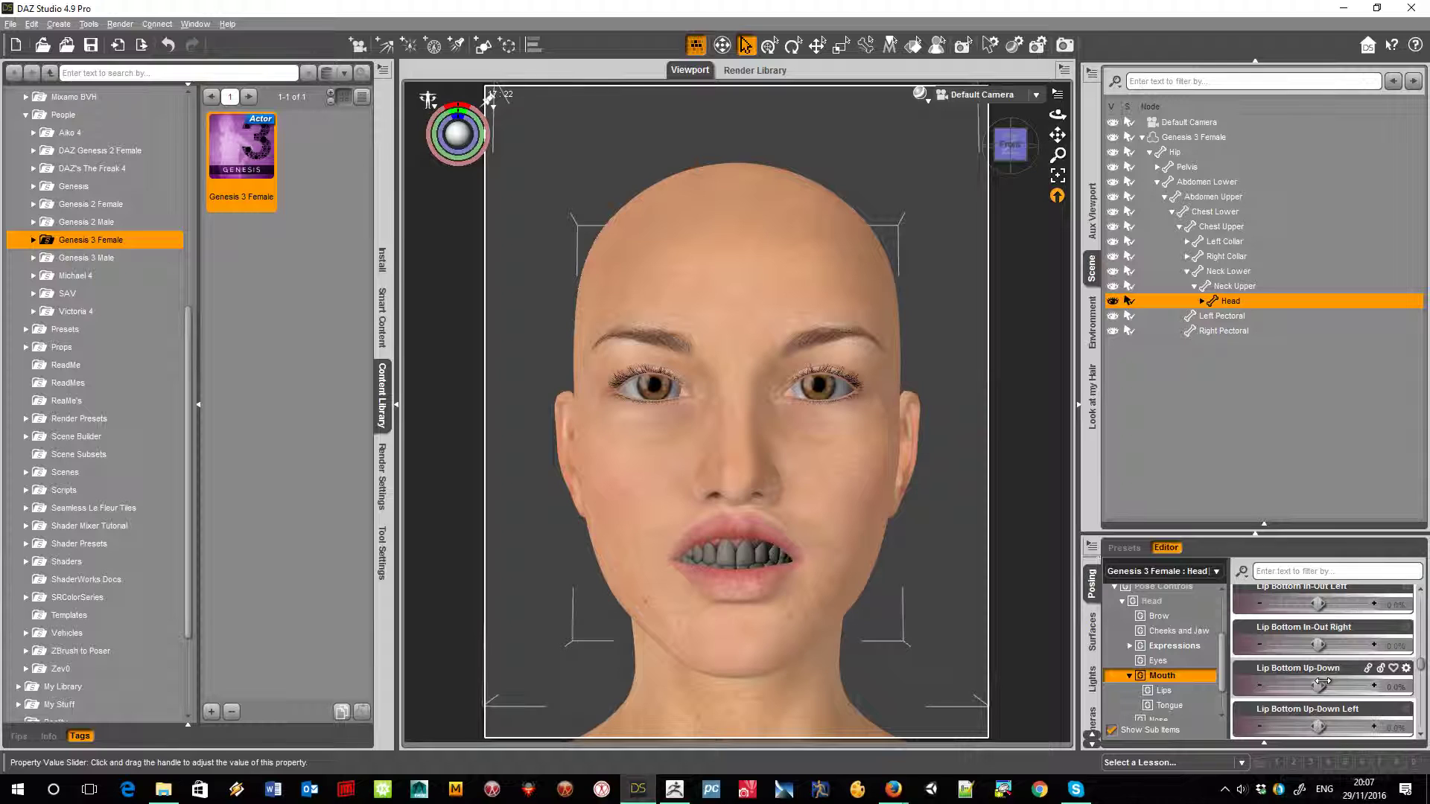
pyautogui.moveTo(1318, 686); pyautogui.dragTo(1371, 685)
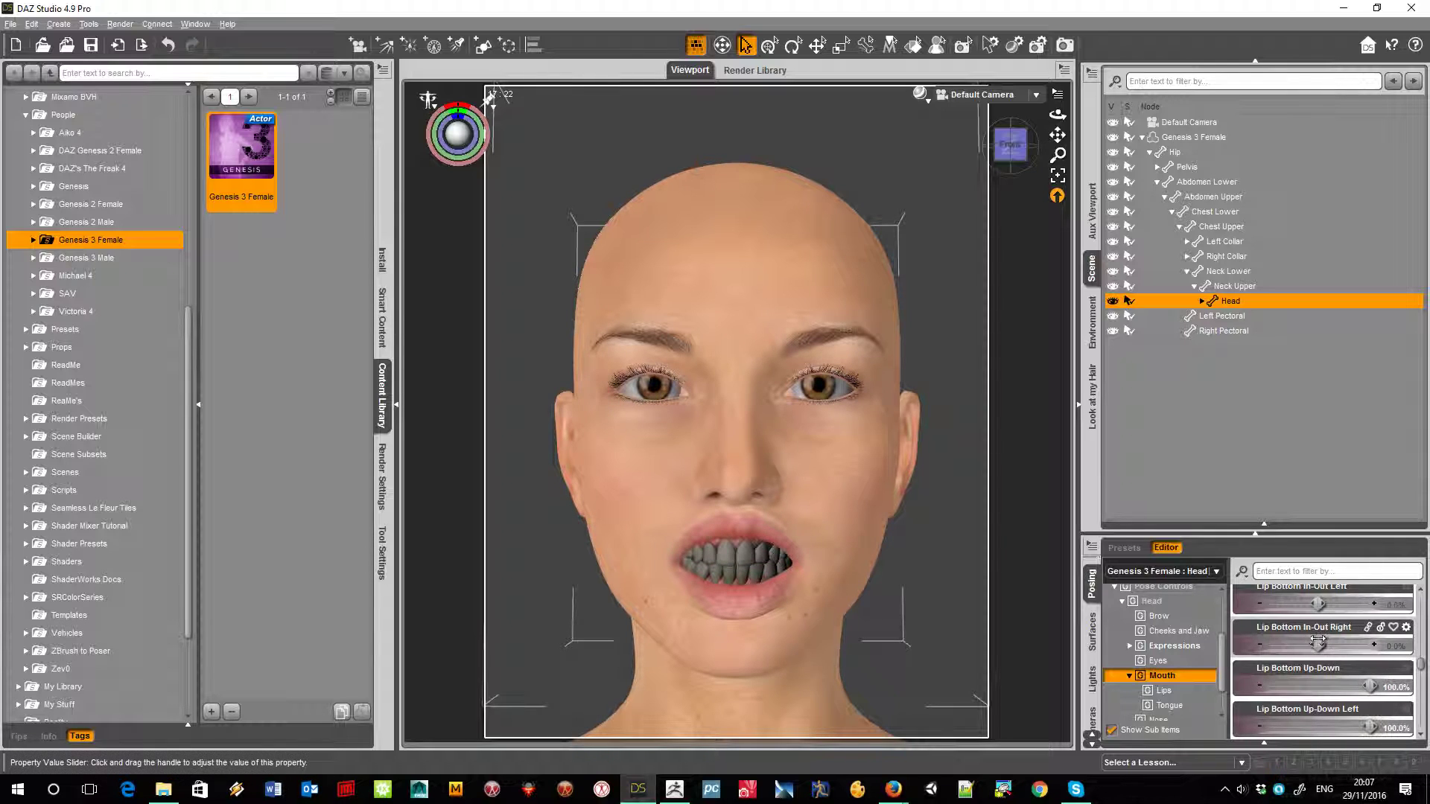
pyautogui.scroll(3, 1343, 642)
pyautogui.scroll(3, 1344, 641)
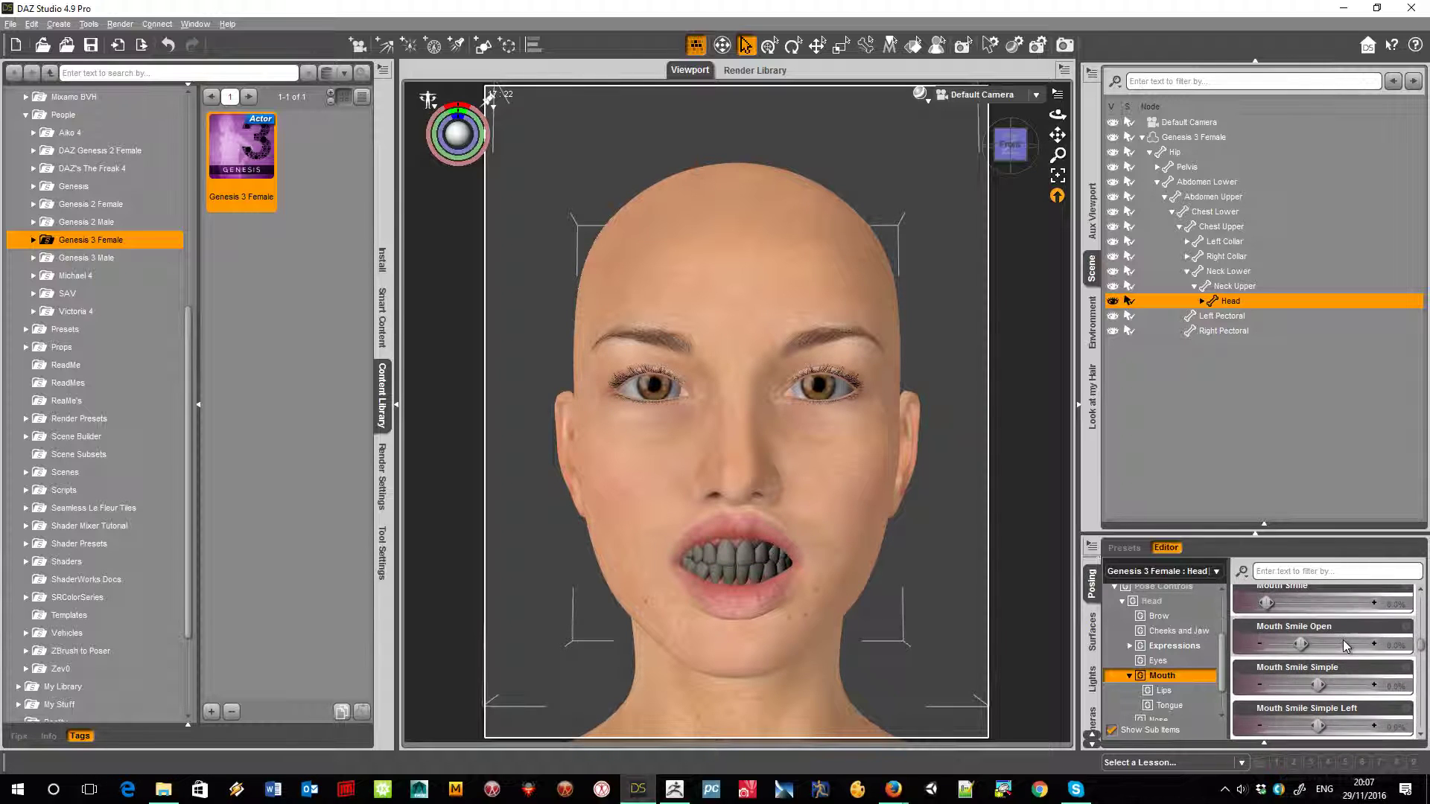
pyautogui.scroll(5, 1312, 645)
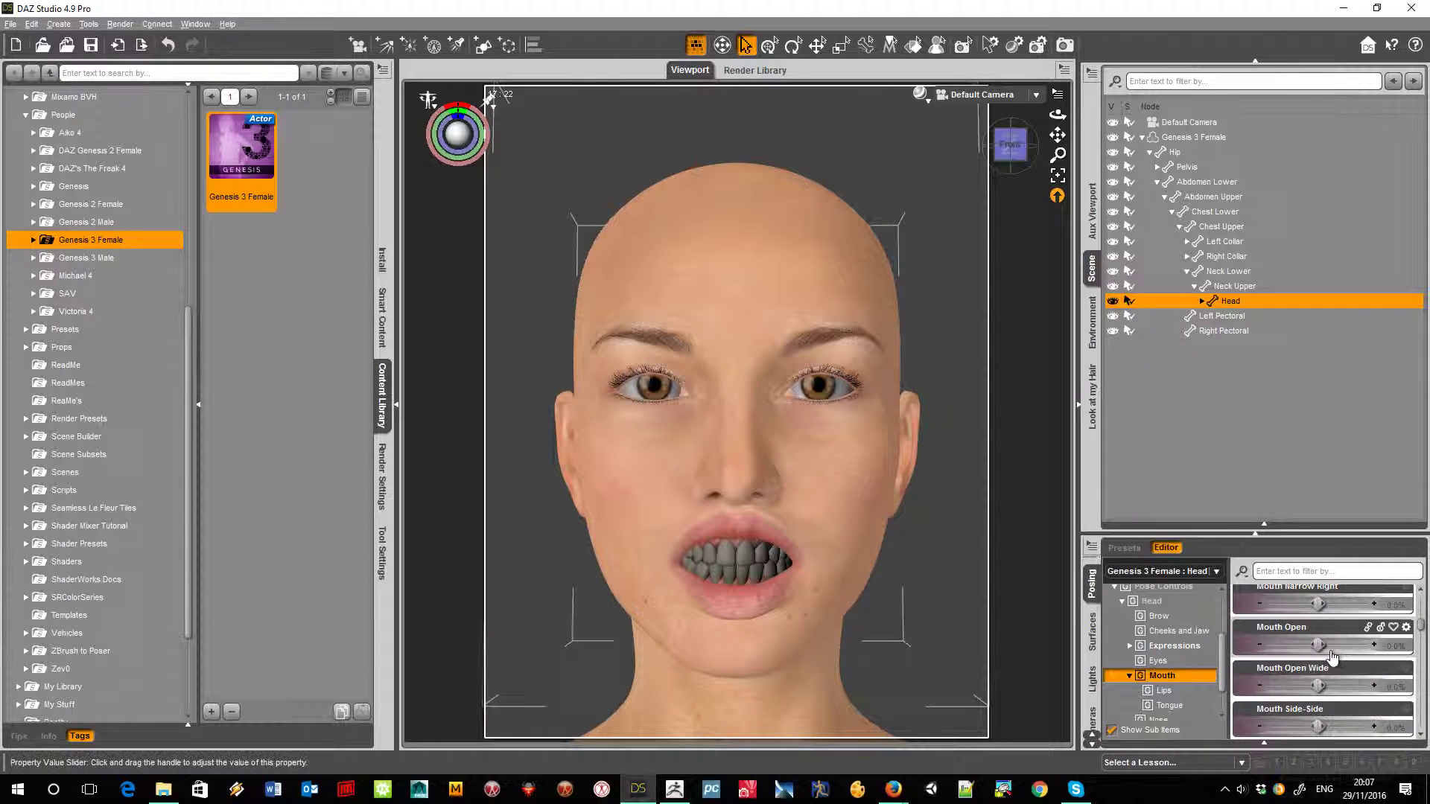
pyautogui.moveTo(1318, 644); pyautogui.dragTo(1387, 683)
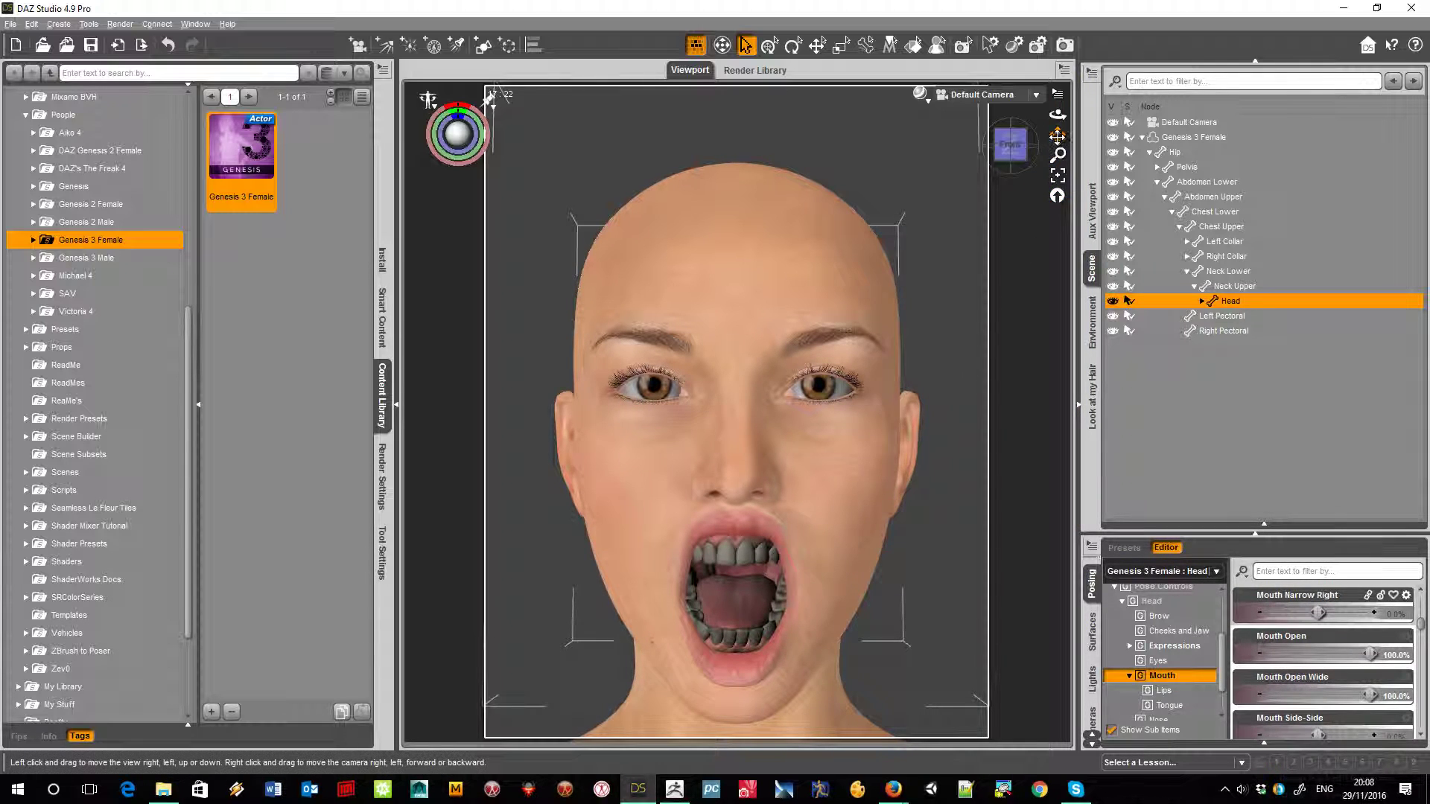
# Make the whole Genesis 3 Female figure the active item and bring up its Test_OBJ and Test_ZB morph parameters.
pyautogui.moveTo(1057, 134); pyautogui.dragTo(1098, 172)
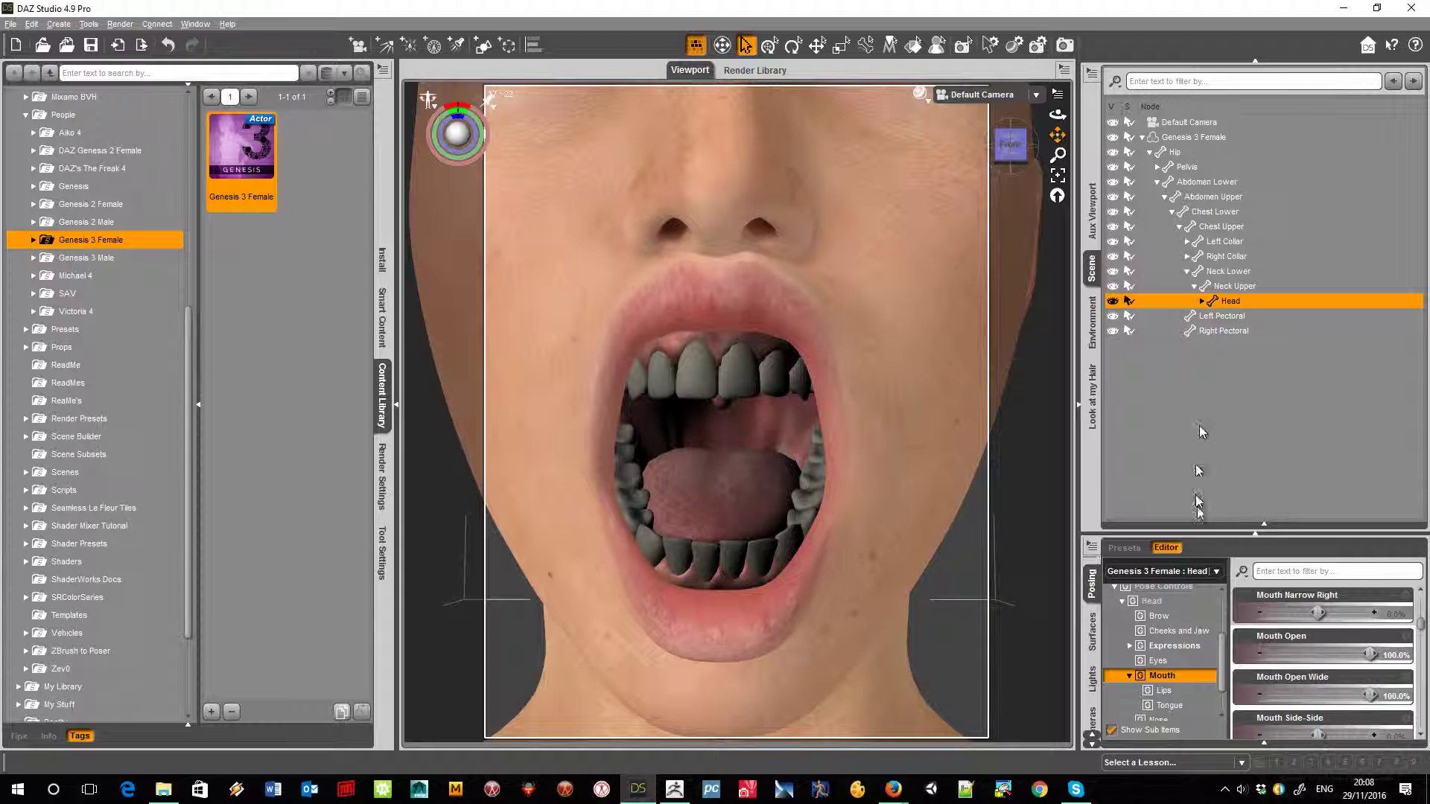
pyautogui.click(1168, 578)
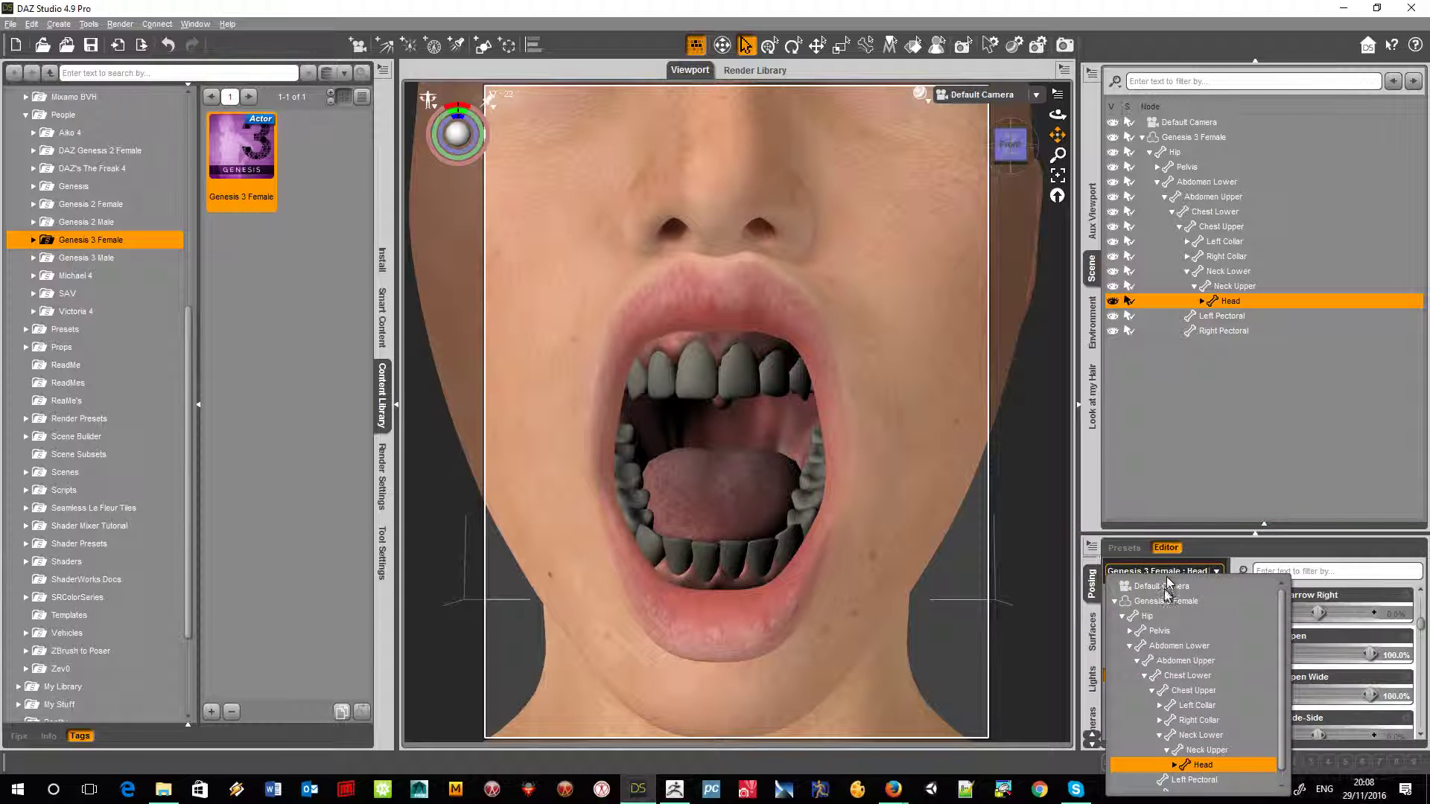
pyautogui.click(1159, 601)
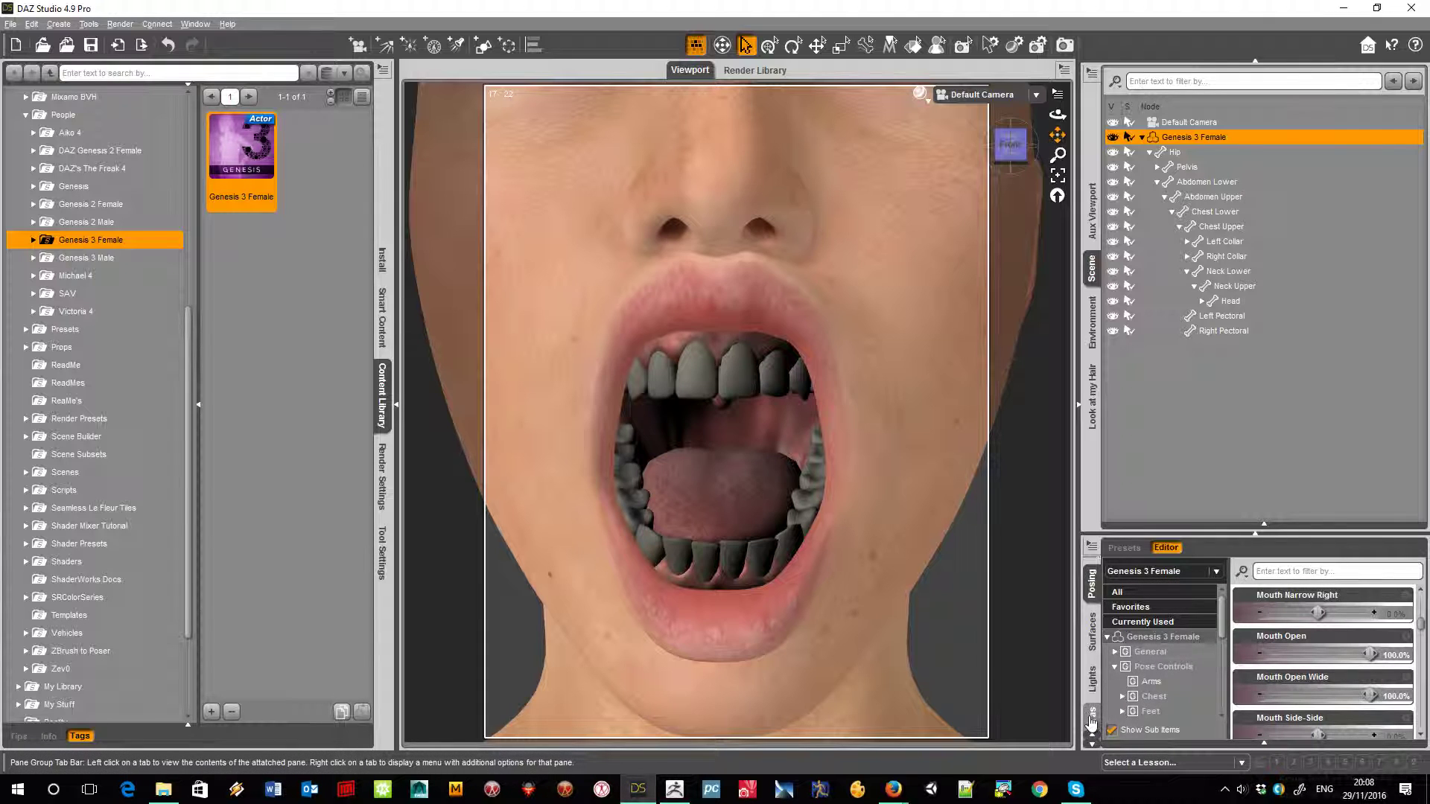
pyautogui.click(1091, 716)
pyautogui.click(1091, 726)
pyautogui.click(1089, 693)
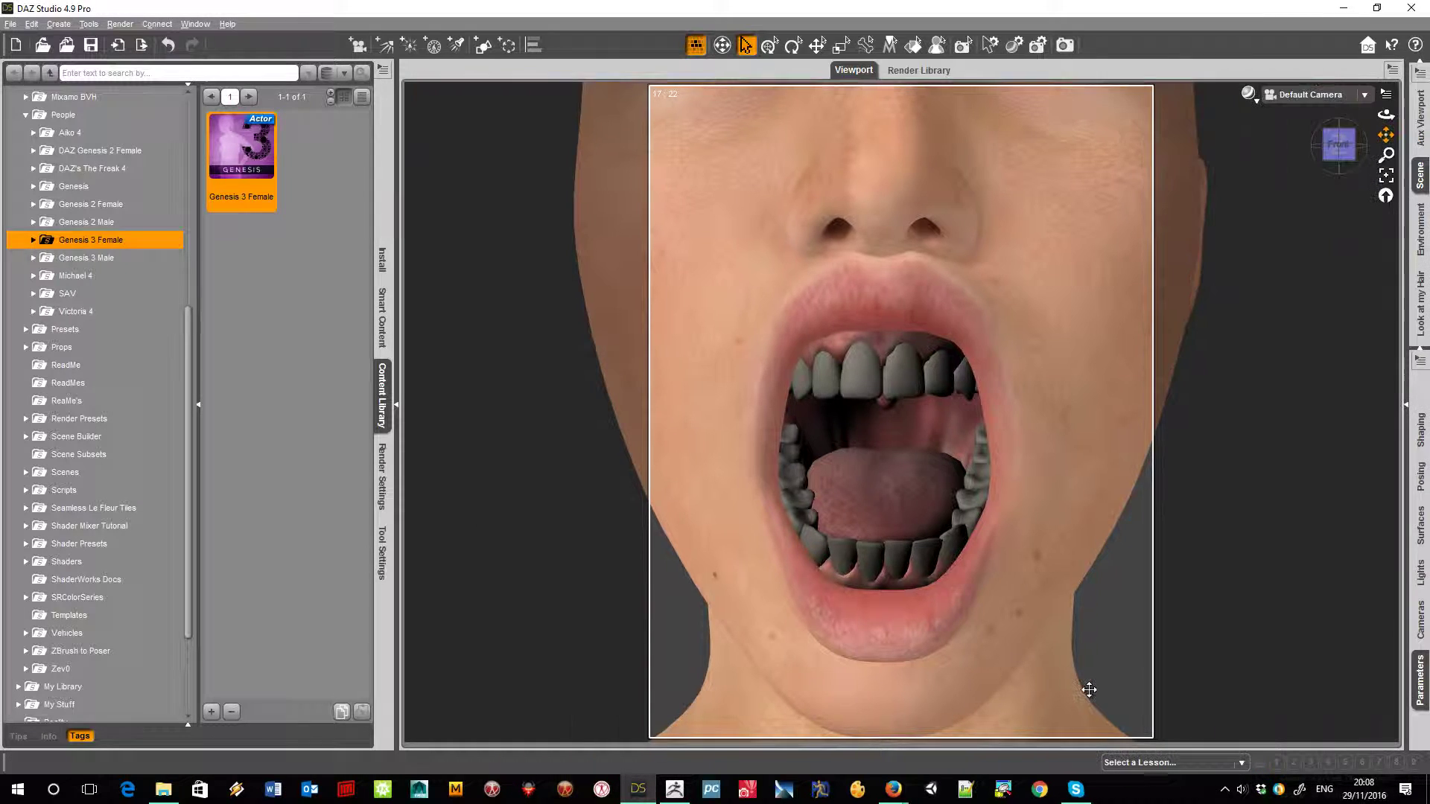
pyautogui.click(1420, 679)
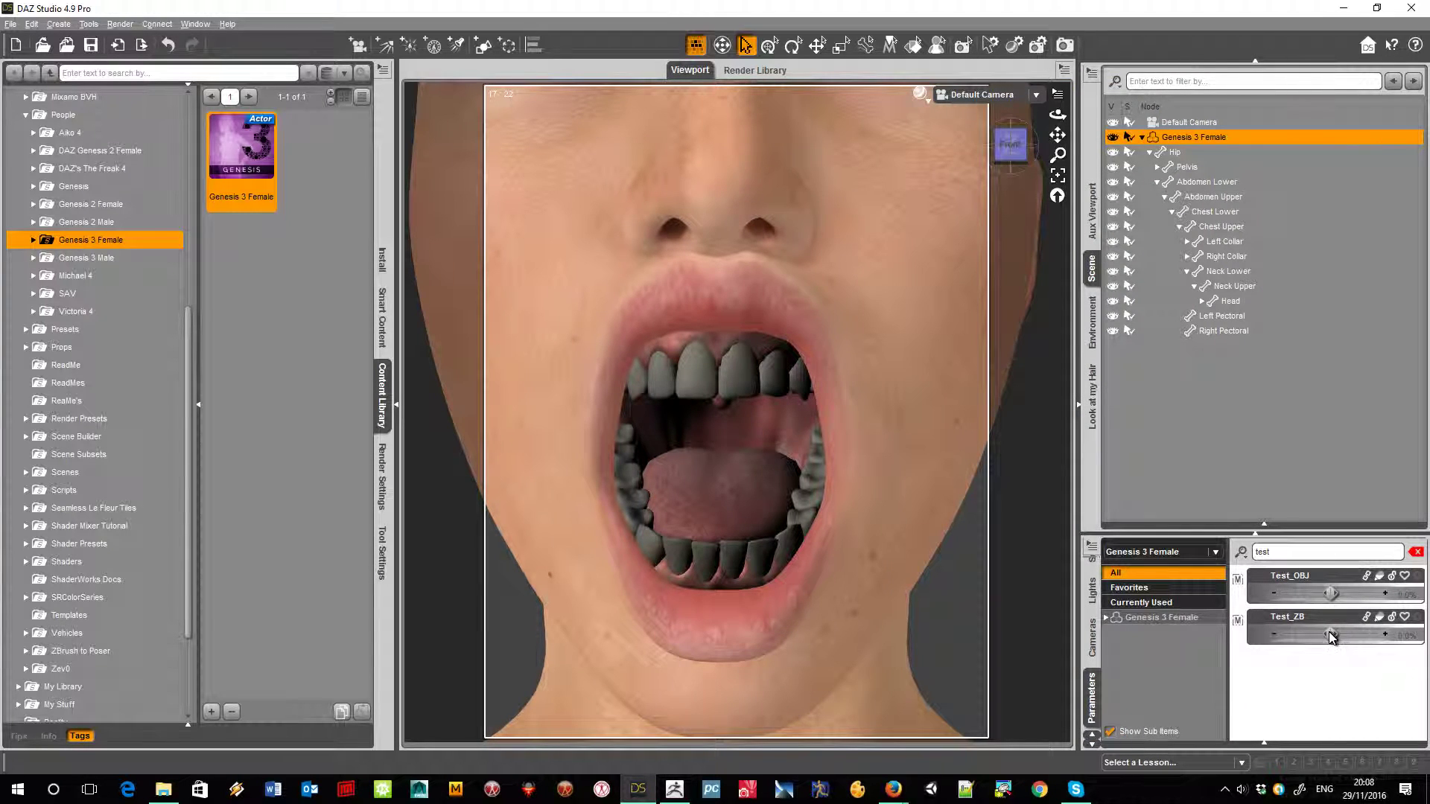
# Apply the Test_ZB morph at 100% and examine its effect on the teeth and inner mouth.
pyautogui.moveTo(1330, 632); pyautogui.dragTo(1381, 636)
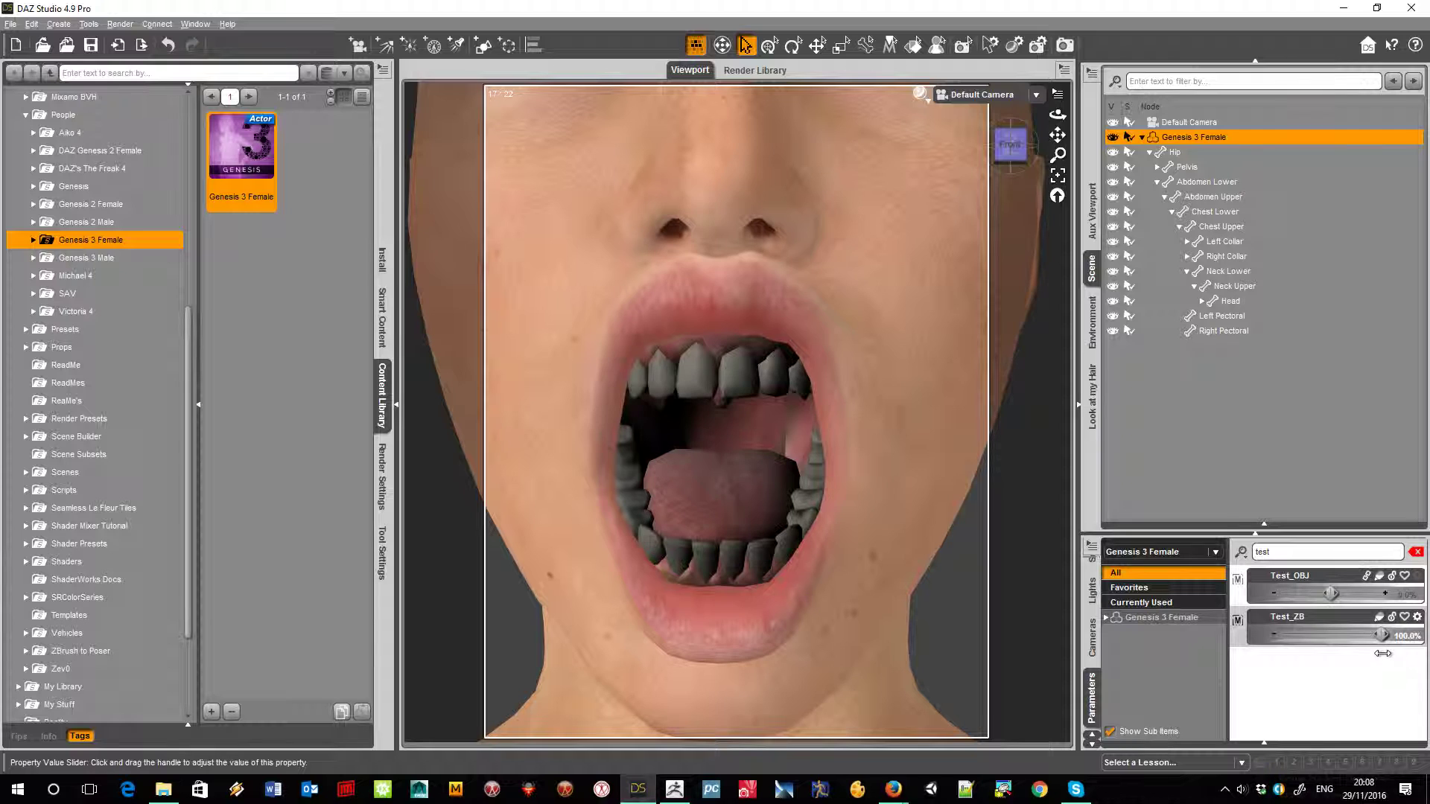
pyautogui.moveTo(1383, 653)
pyautogui.mouseDown()
pyautogui.moveTo(1333, 649)
pyautogui.moveTo(1396, 648)
pyautogui.mouseUp()
pyautogui.moveTo(1373, 650); pyautogui.dragTo(1411, 658)
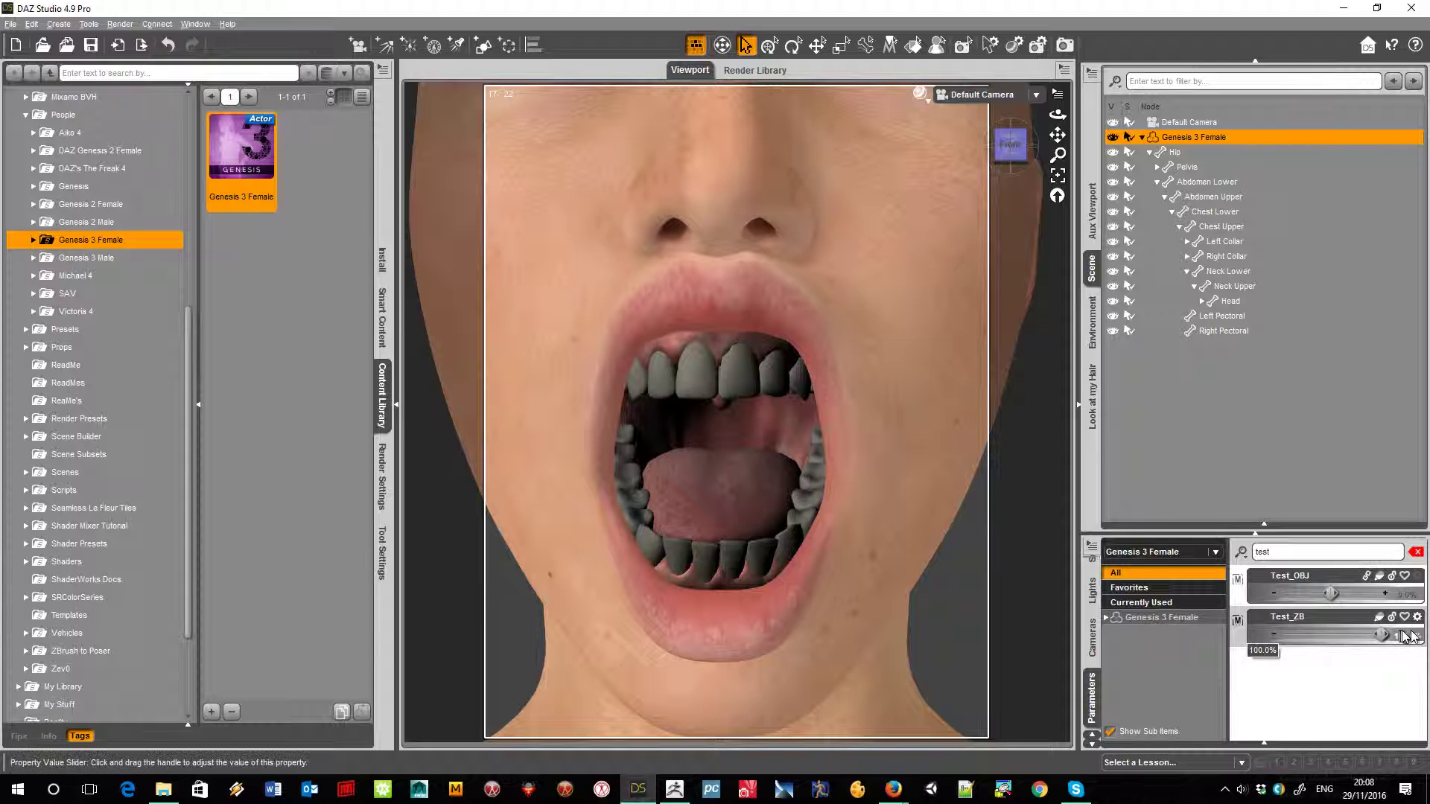
# Reset the Test_ZB morph to 0%.
pyautogui.moveTo(1381, 635); pyautogui.dragTo(1331, 635)
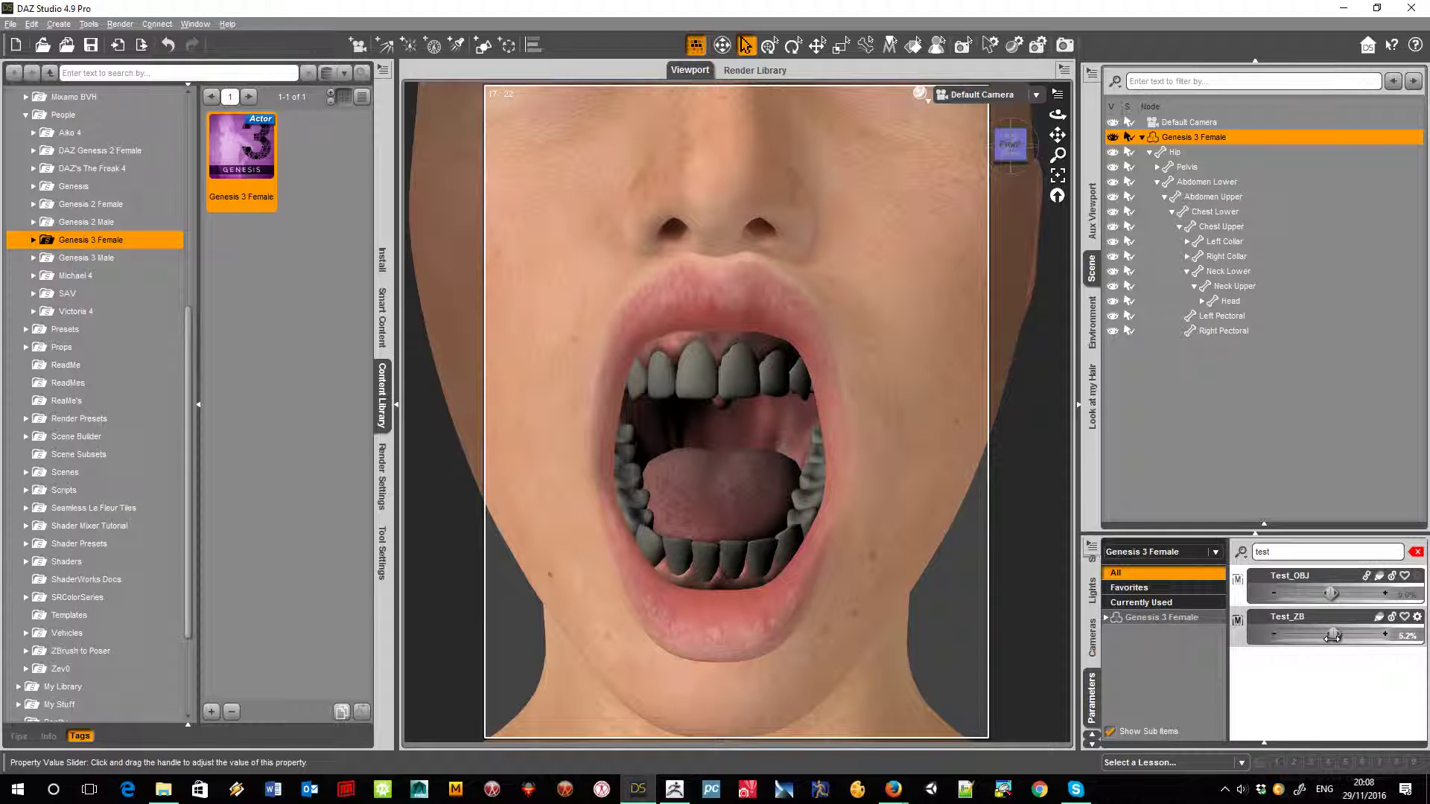
pyautogui.click(1386, 636)
pyautogui.click(1406, 636)
pyautogui.write('0')
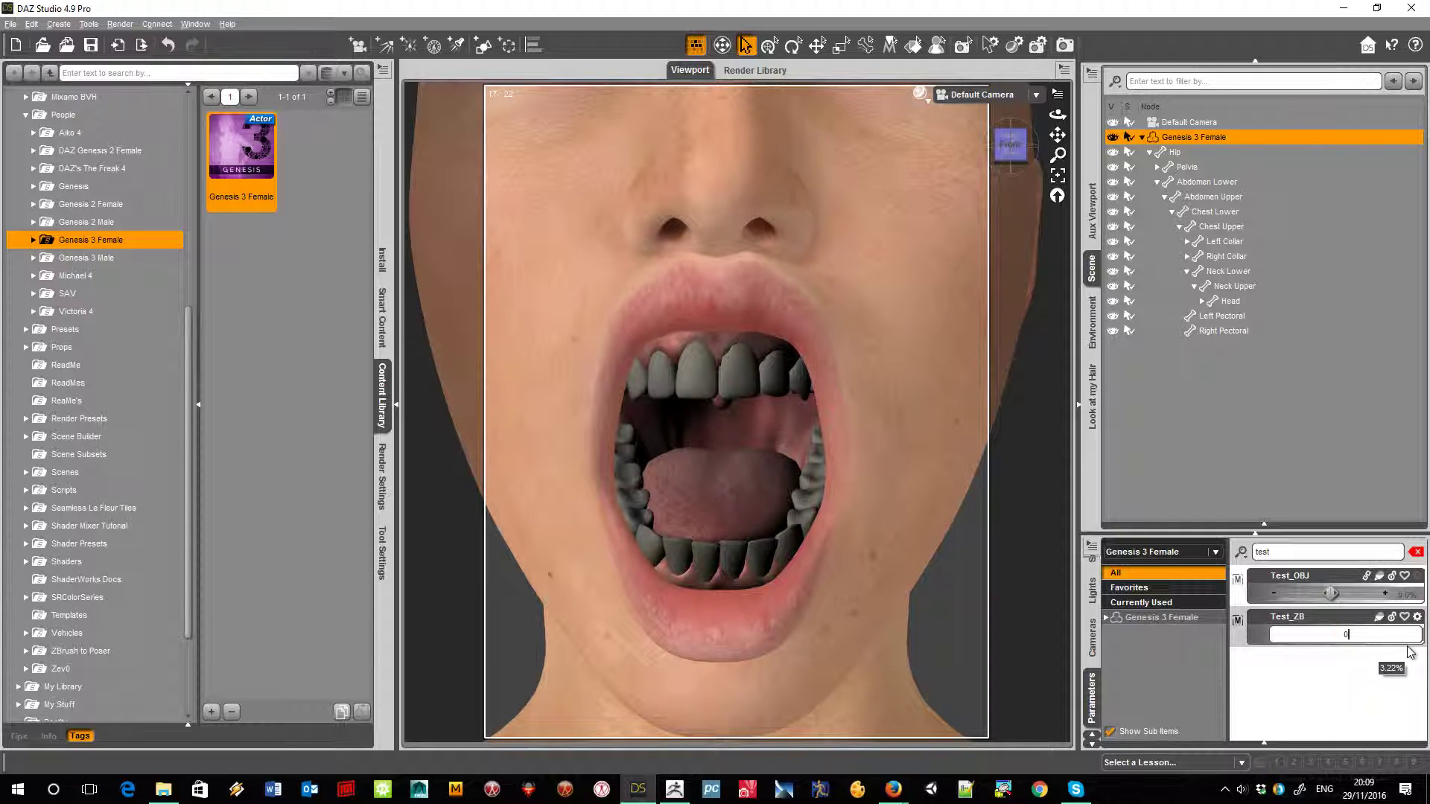
pyautogui.press('Return')
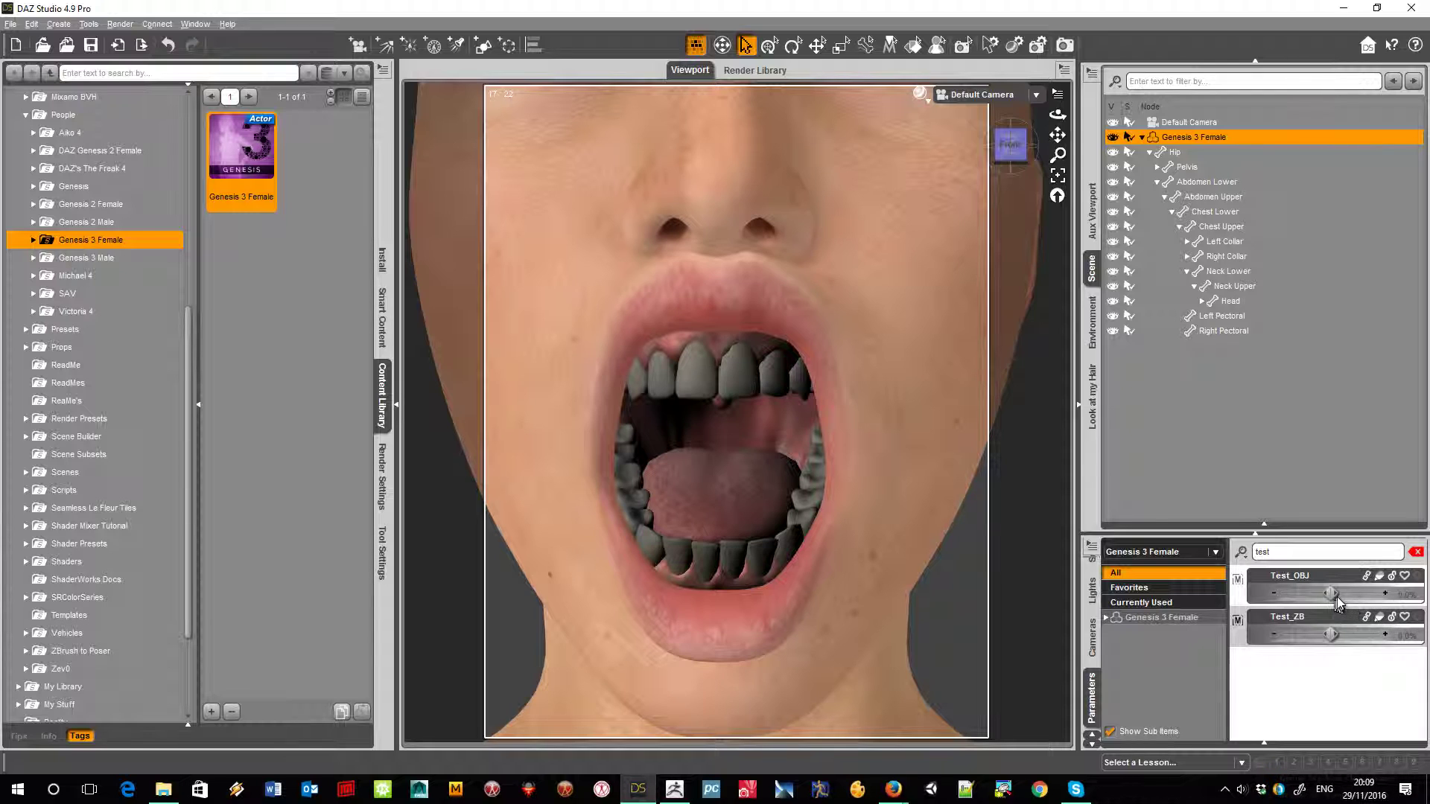
# Apply the Test_OBJ morph at 100% to examine the open mouth, and reset it to 0%.
pyautogui.moveTo(1333, 595); pyautogui.dragTo(1381, 594)
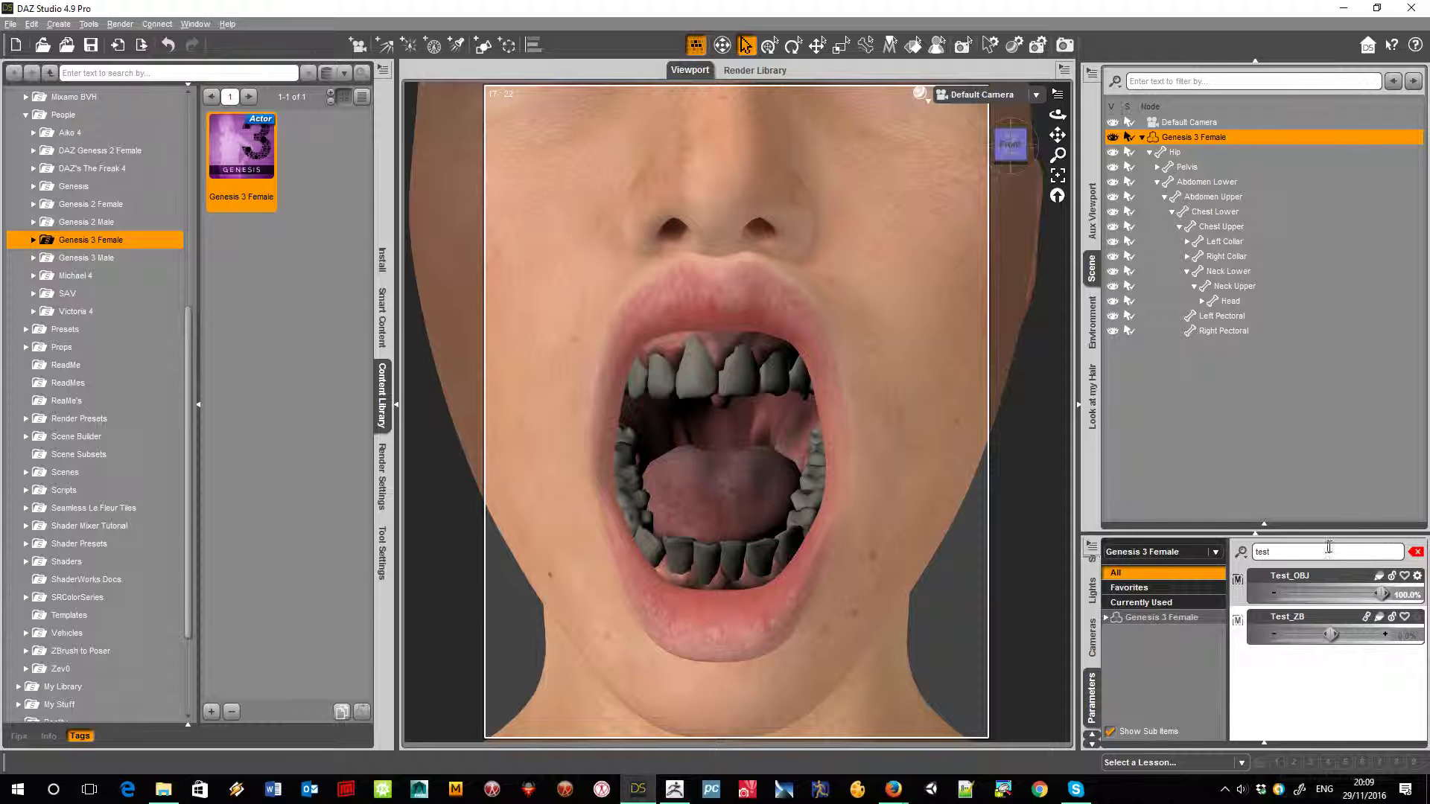
pyautogui.moveTo(1381, 594); pyautogui.dragTo(1330, 609)
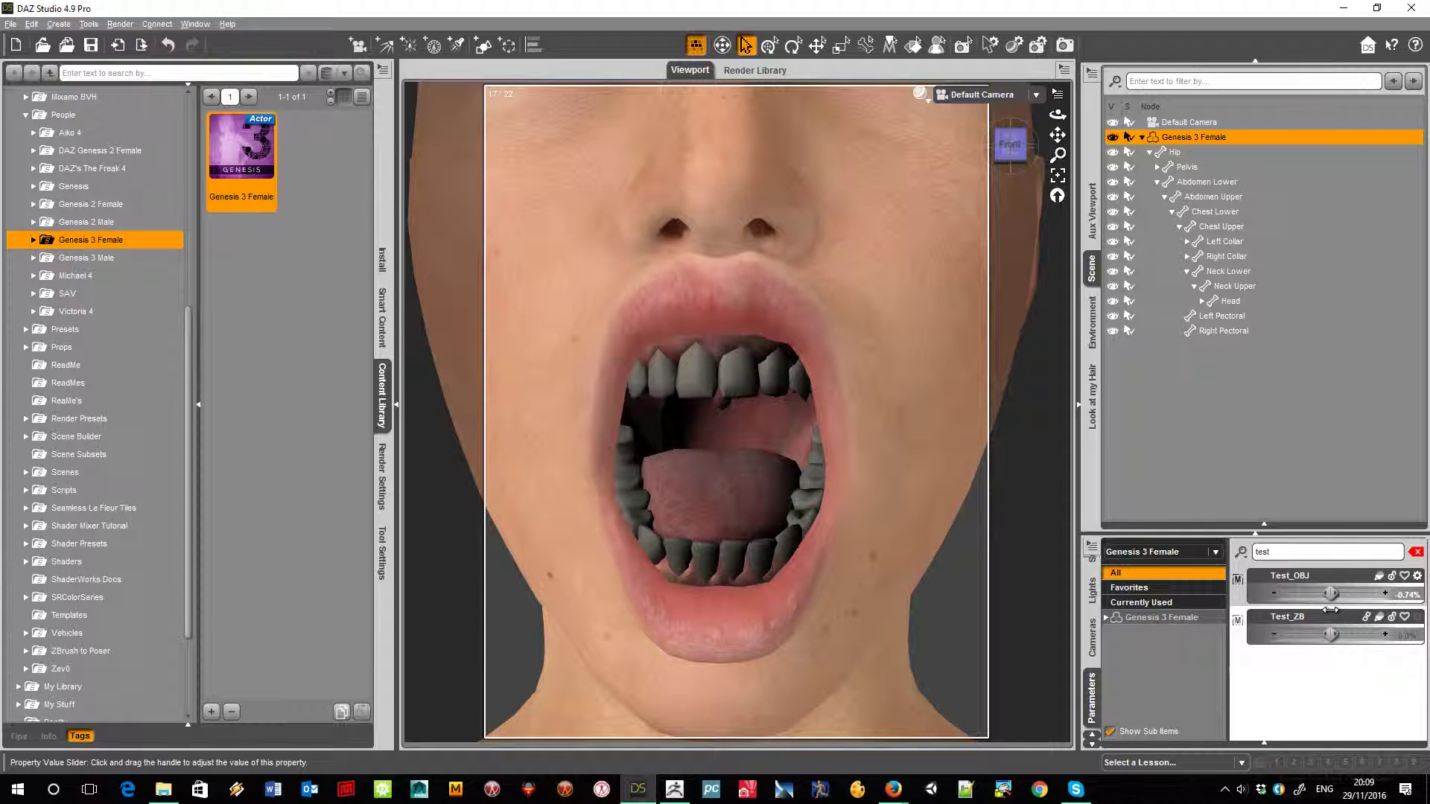
pyautogui.click(1399, 595)
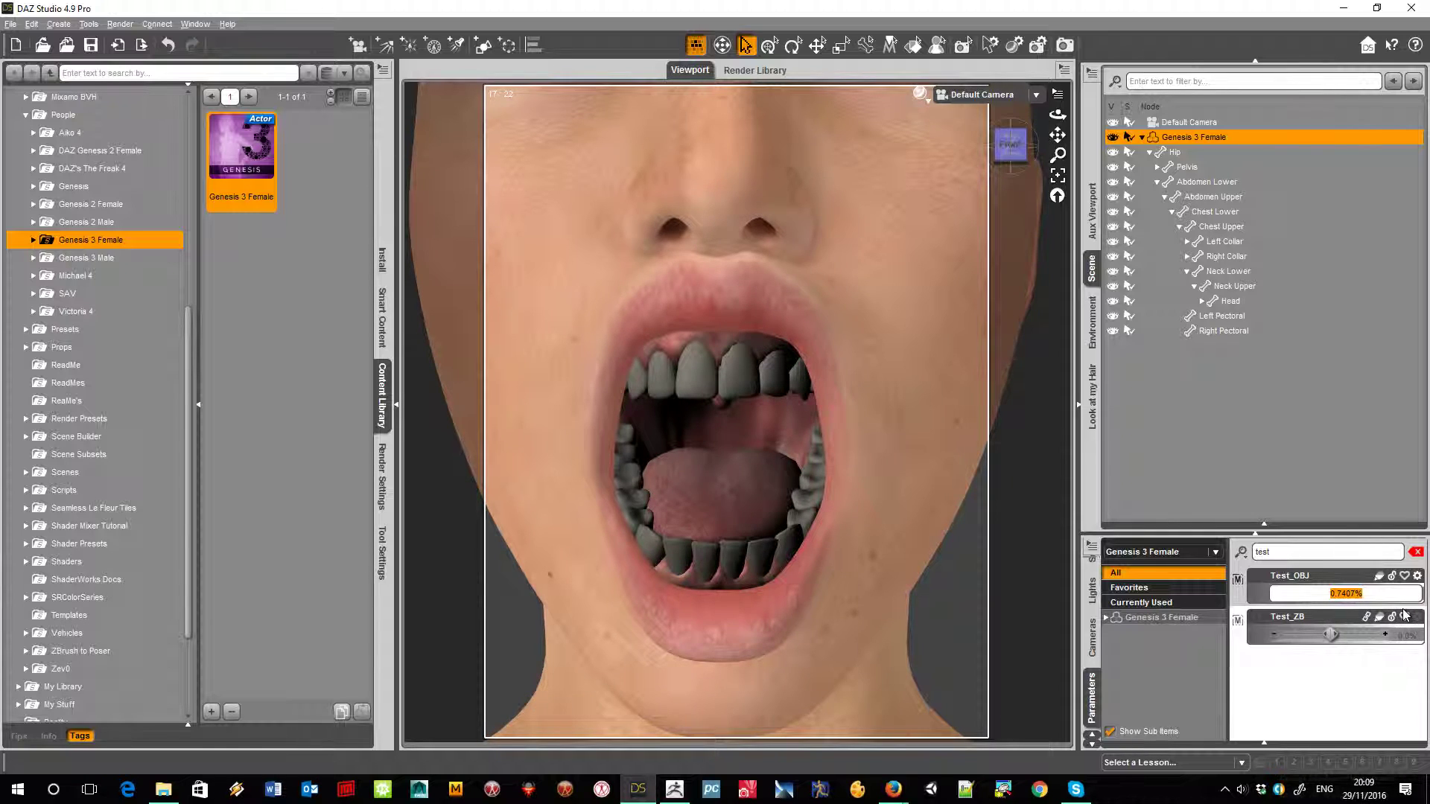
pyautogui.write('0')
pyautogui.press('Return')
# Compare the morphs again by applying Test_ZB at 100%, lowering it to about 2.2%, and setting Test_OBJ to 100%.
pyautogui.moveTo(1338, 637); pyautogui.dragTo(1381, 635)
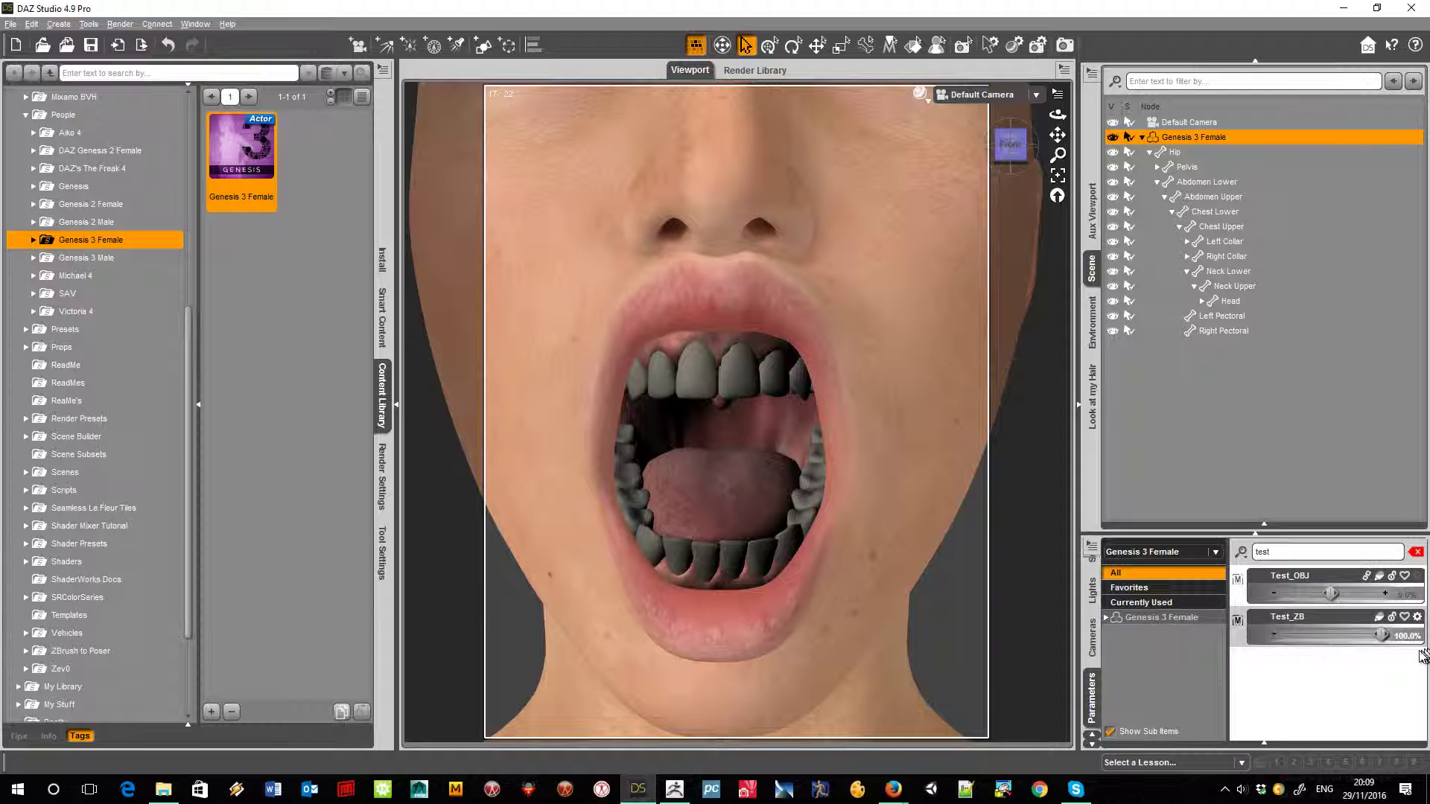
pyautogui.moveTo(1381, 636); pyautogui.dragTo(1332, 635)
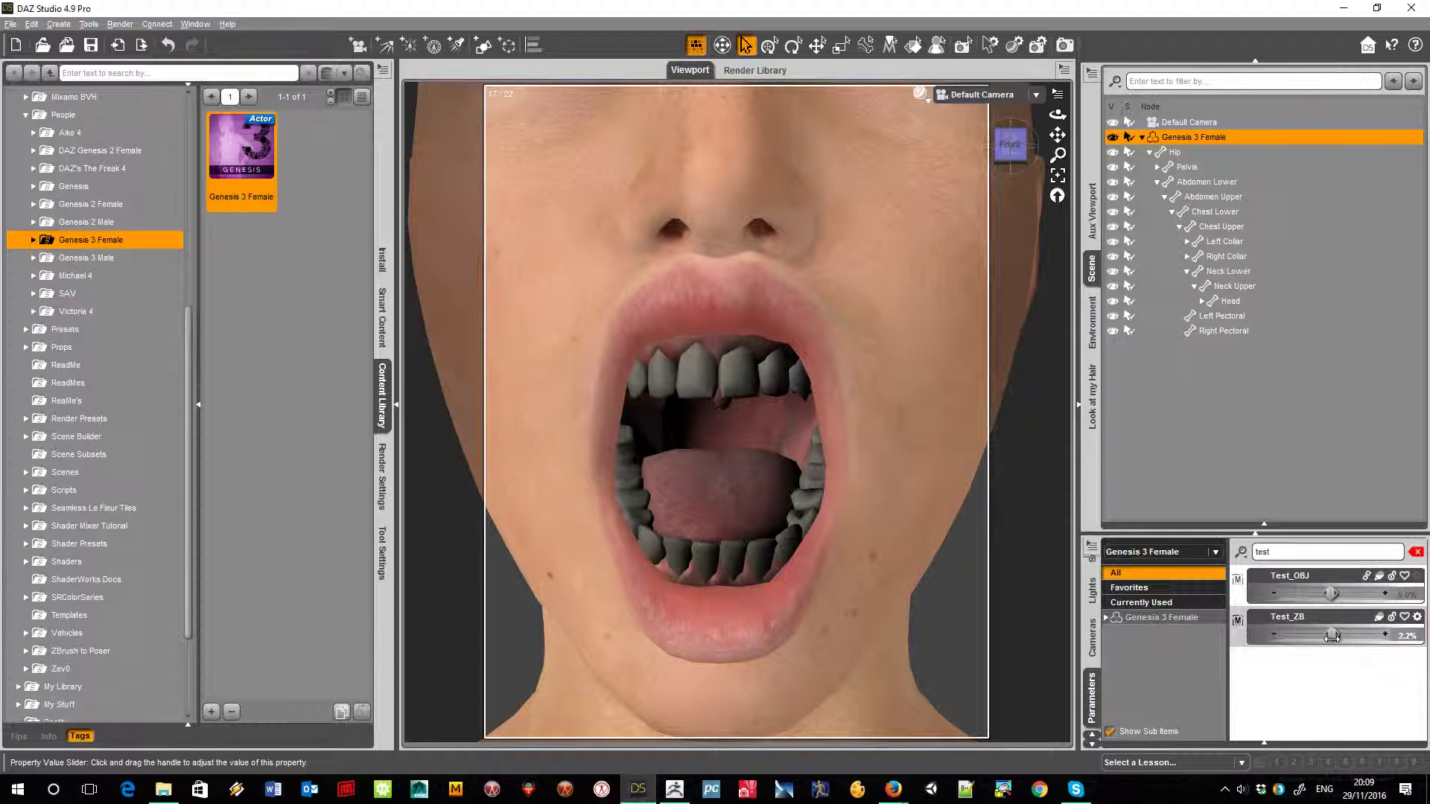
pyautogui.moveTo(1330, 593); pyautogui.dragTo(1393, 593)
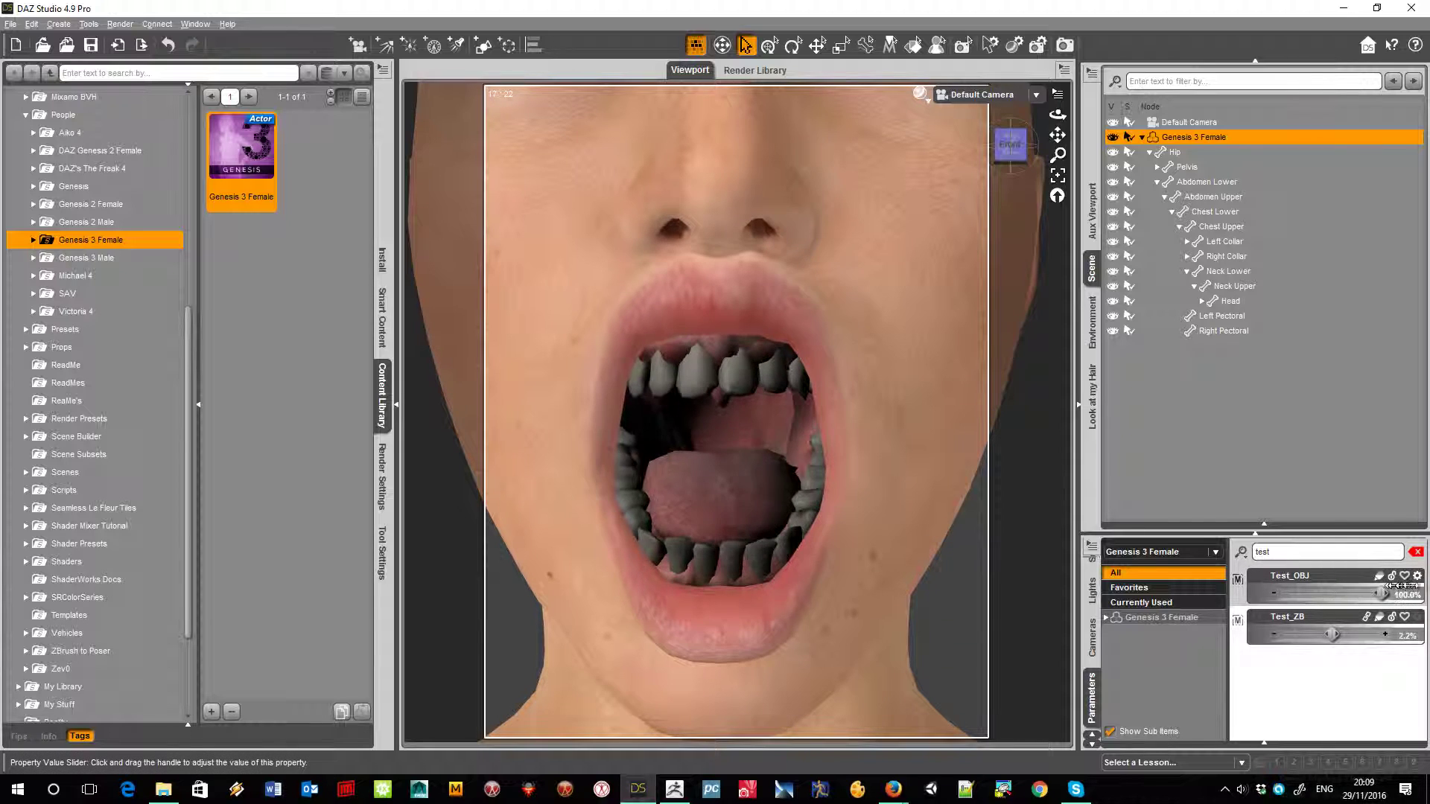